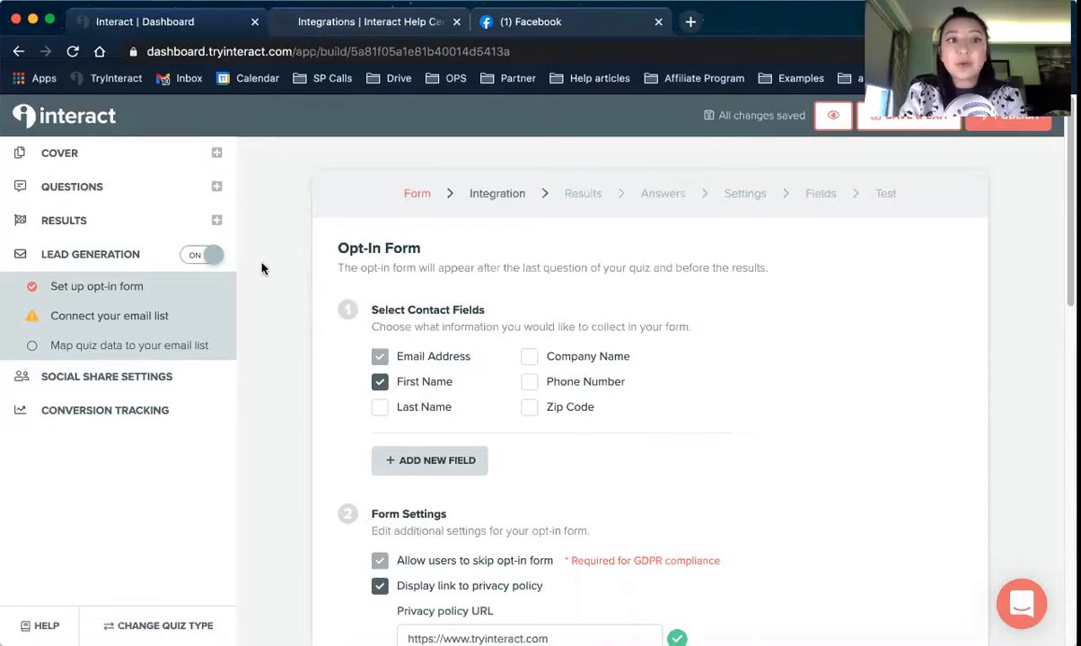
Switch the quiz's lead generation off and back on, and return to the opt-in form setup
{"action": "left_click", "coordinate": [208, 256]}
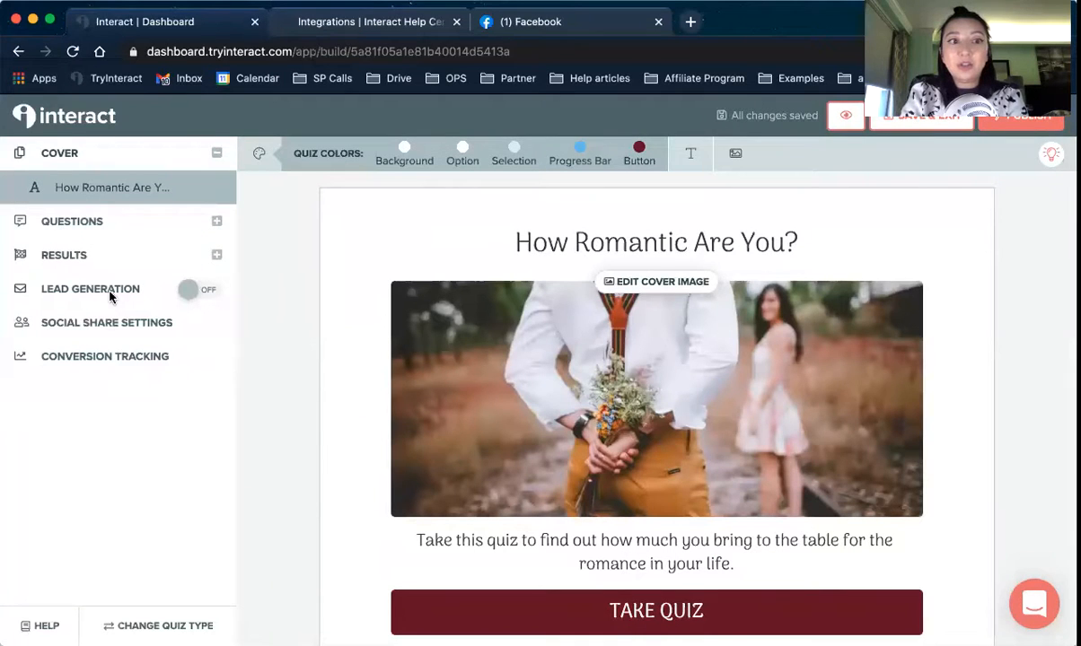
{"action": "left_click", "coordinate": [189, 296]}
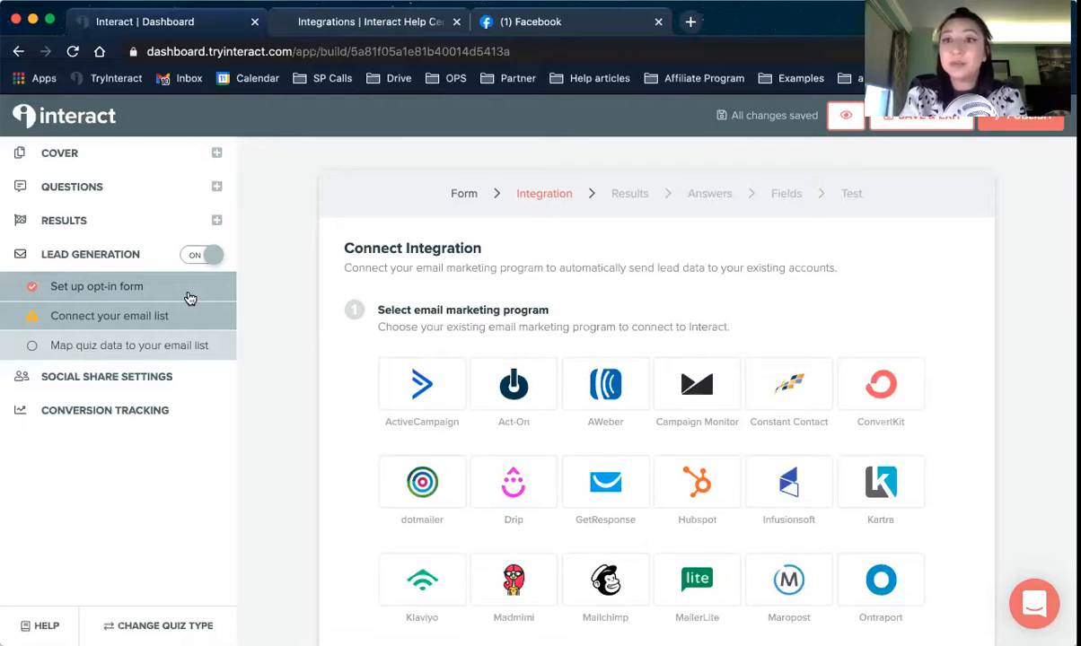
{"action": "left_click", "coordinate": [446, 198]}
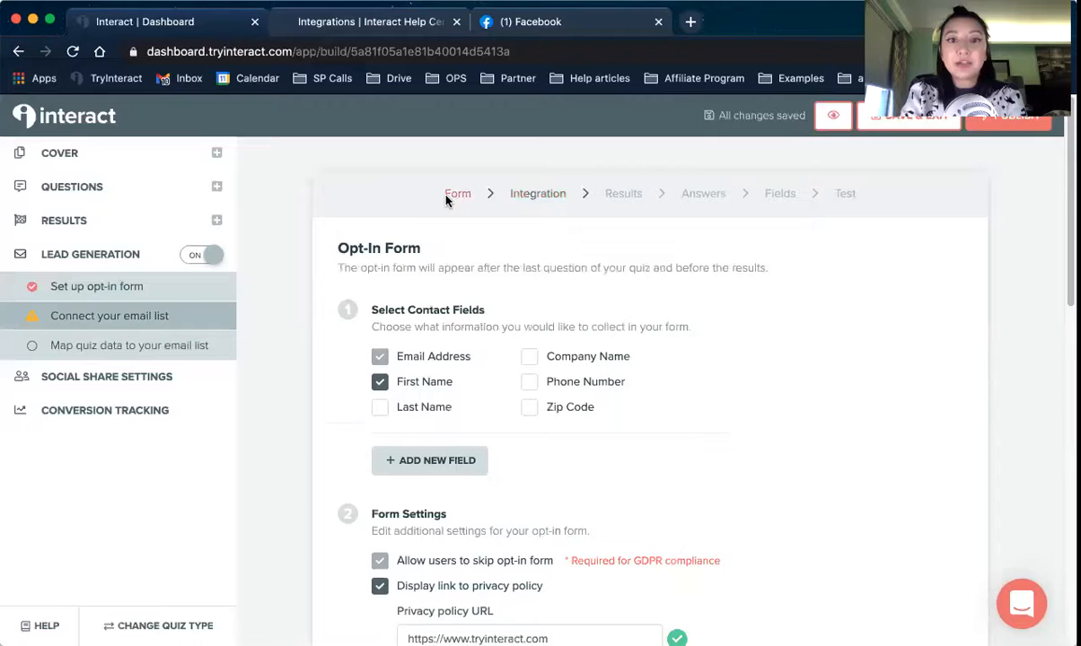
Go to the Integration stage and look over the email marketing programs available for connection
{"action": "left_click", "coordinate": [518, 197]}
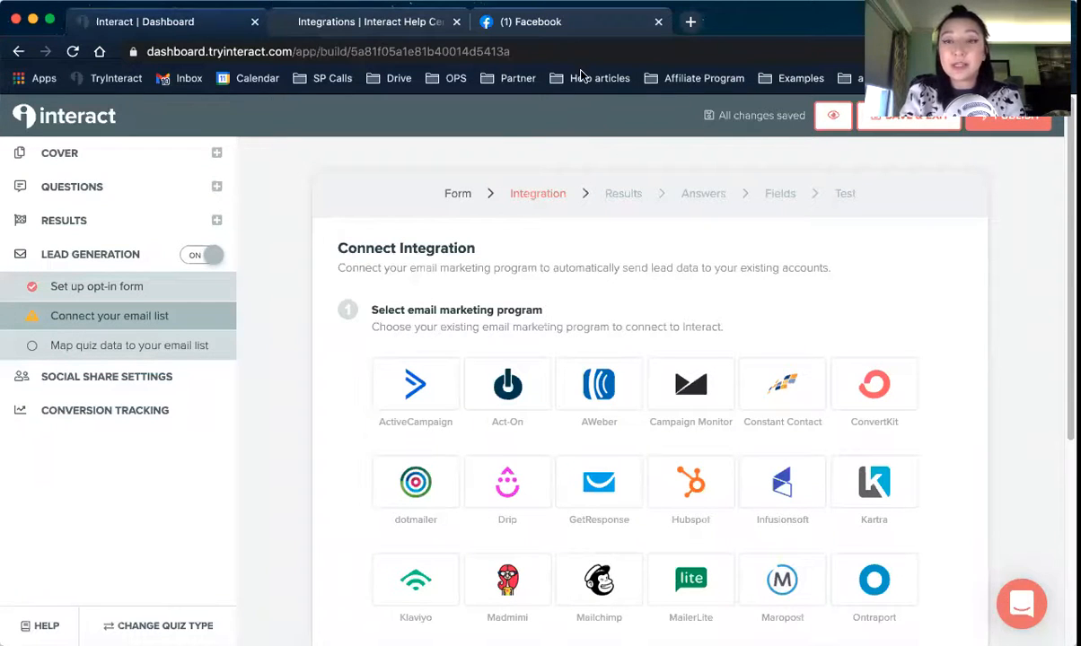
{"action": "scroll", "coordinate": [811, 320], "scroll_direction": "down", "scroll_amount": 2}
{"action": "scroll", "coordinate": [812, 320], "scroll_direction": "down", "scroll_amount": 1}
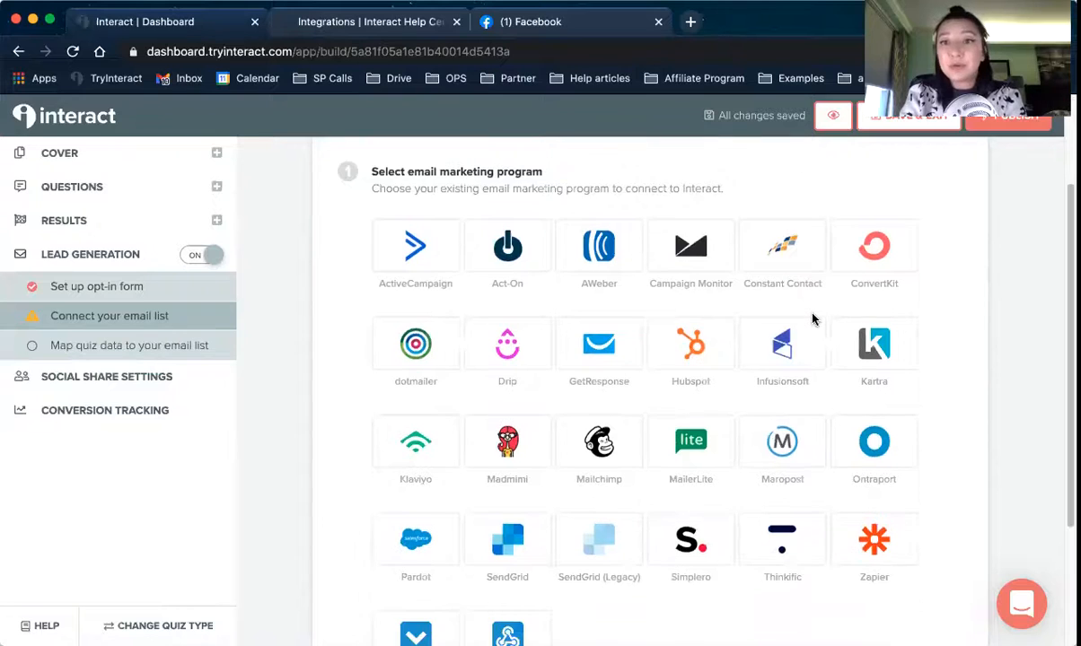
{"action": "scroll", "coordinate": [812, 320], "scroll_direction": "down", "scroll_amount": 1}
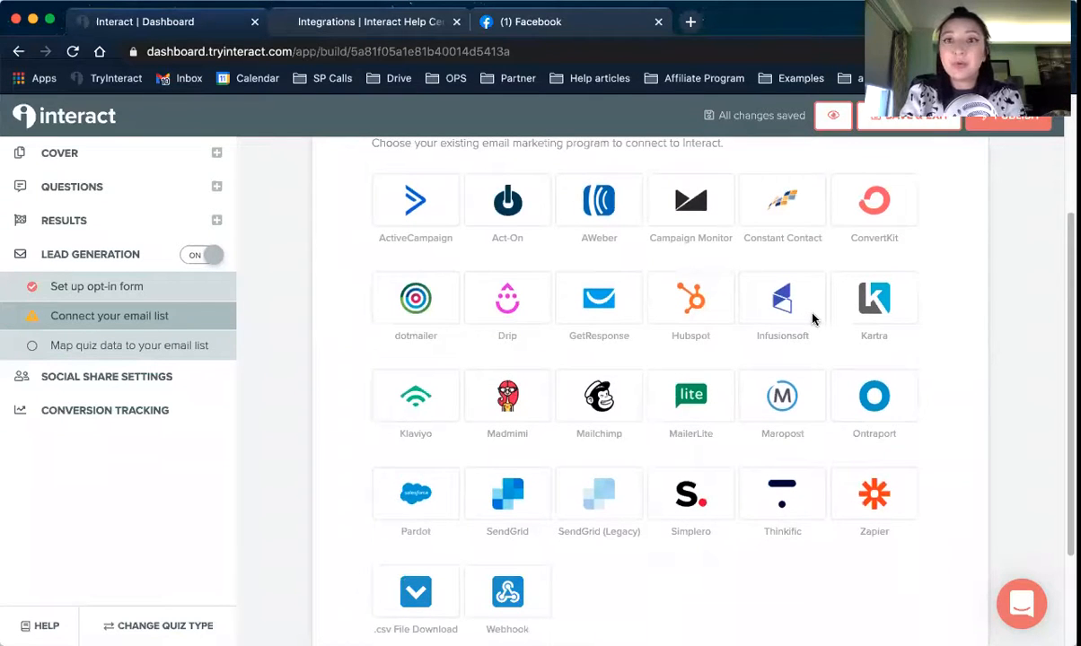
{"action": "scroll", "coordinate": [811, 320], "scroll_direction": "up", "scroll_amount": 4}
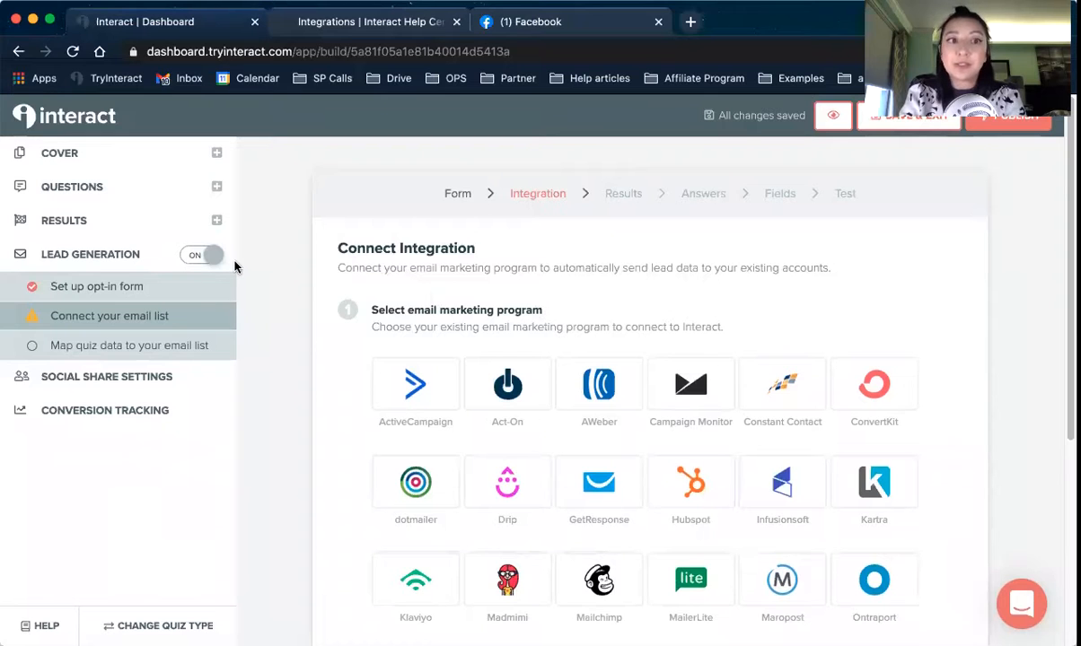
Return to the opt-in form, review its content, and save it to continue to the Integration stage
{"action": "left_click", "coordinate": [445, 190]}
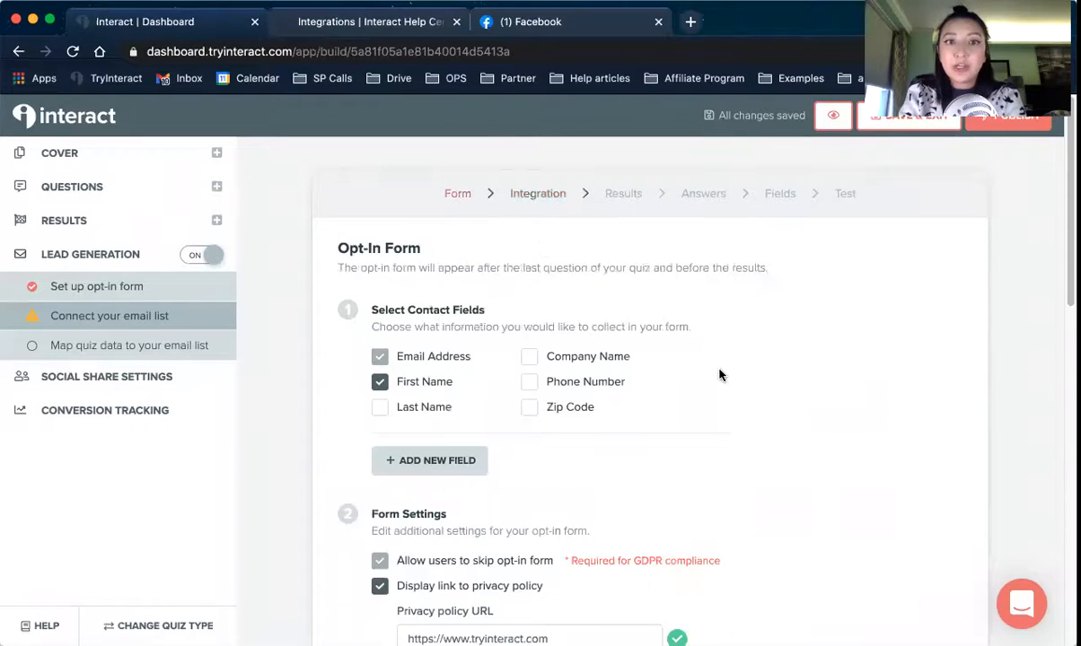
{"action": "scroll", "coordinate": [719, 374], "scroll_direction": "down", "scroll_amount": 10}
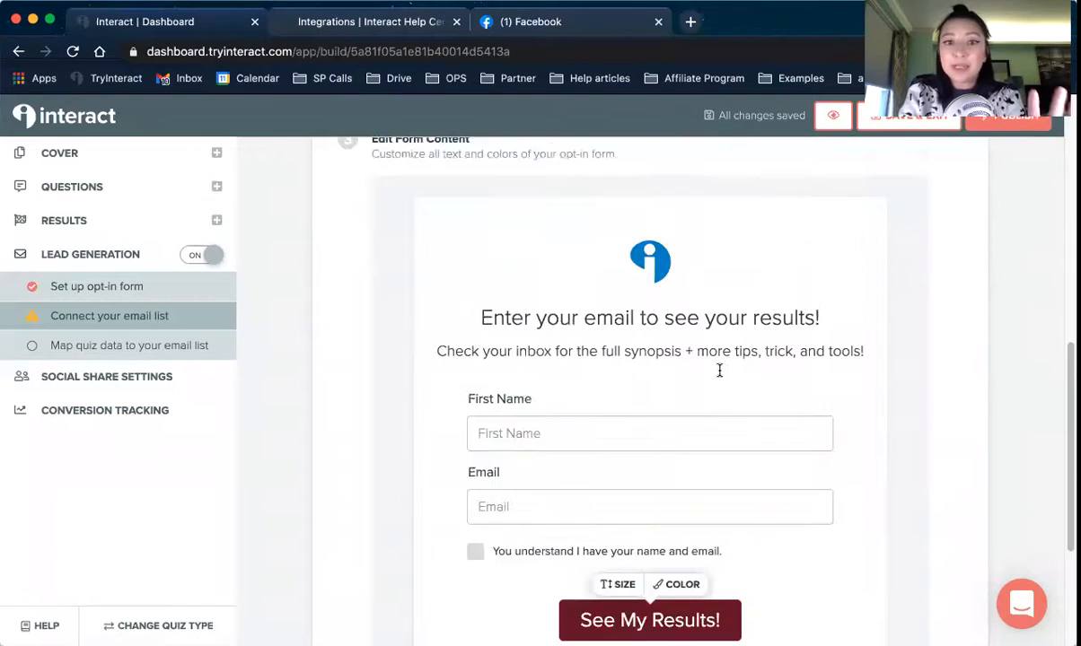
{"action": "scroll", "coordinate": [720, 370], "scroll_direction": "down", "scroll_amount": 2}
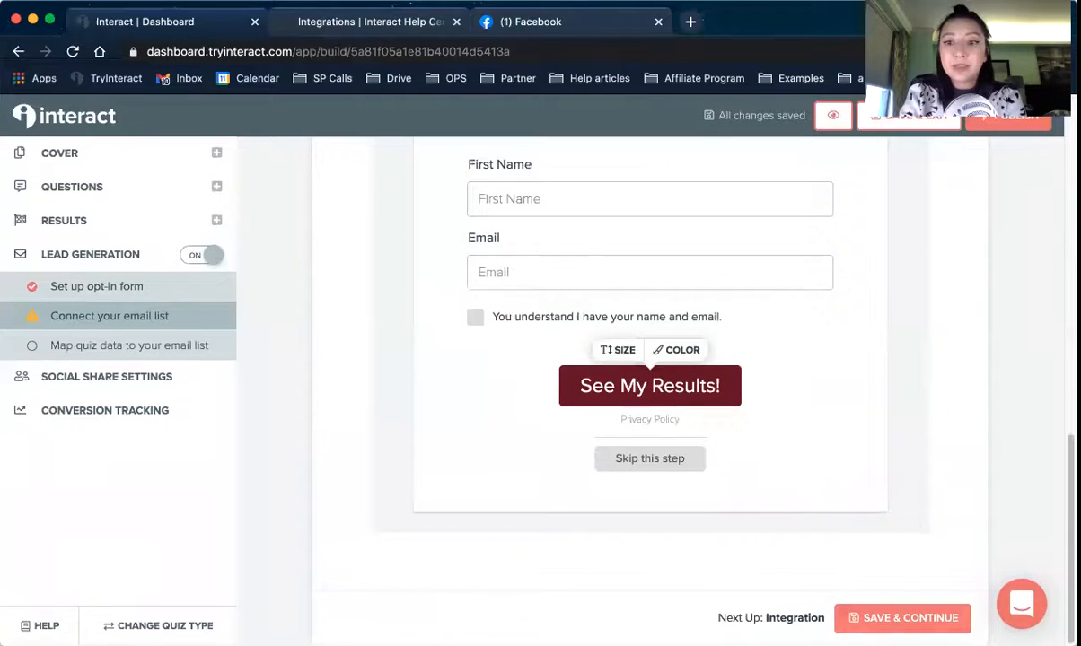
{"action": "left_click", "coordinate": [903, 617]}
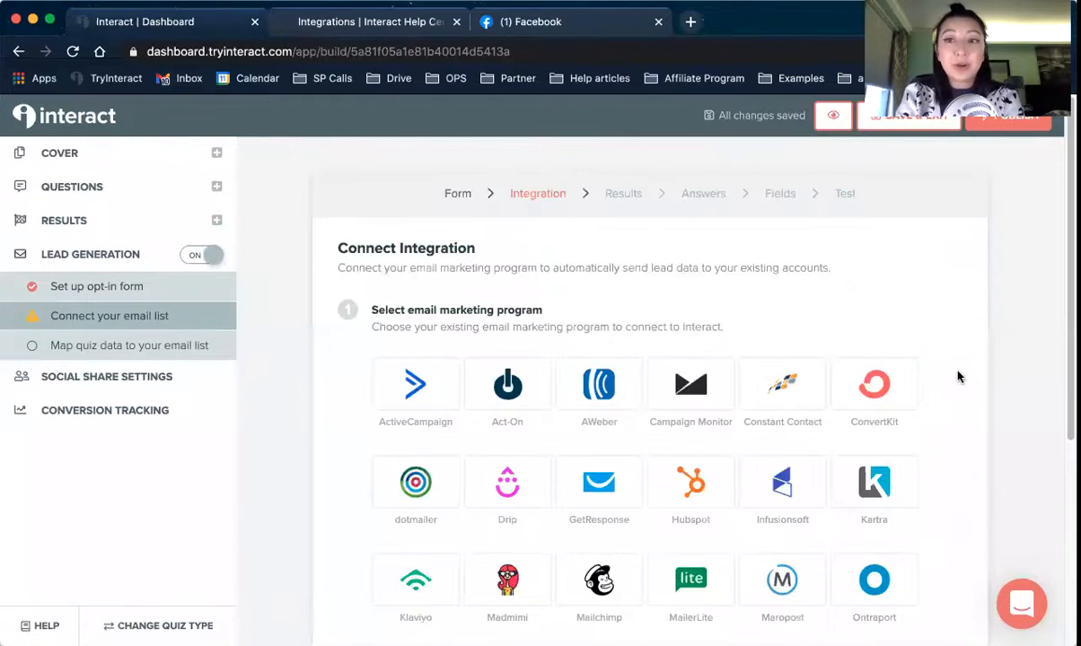
Look through the full list of integrations, down to the .csv File Download and Webhook options
{"action": "scroll", "coordinate": [959, 371], "scroll_direction": "down", "scroll_amount": 1}
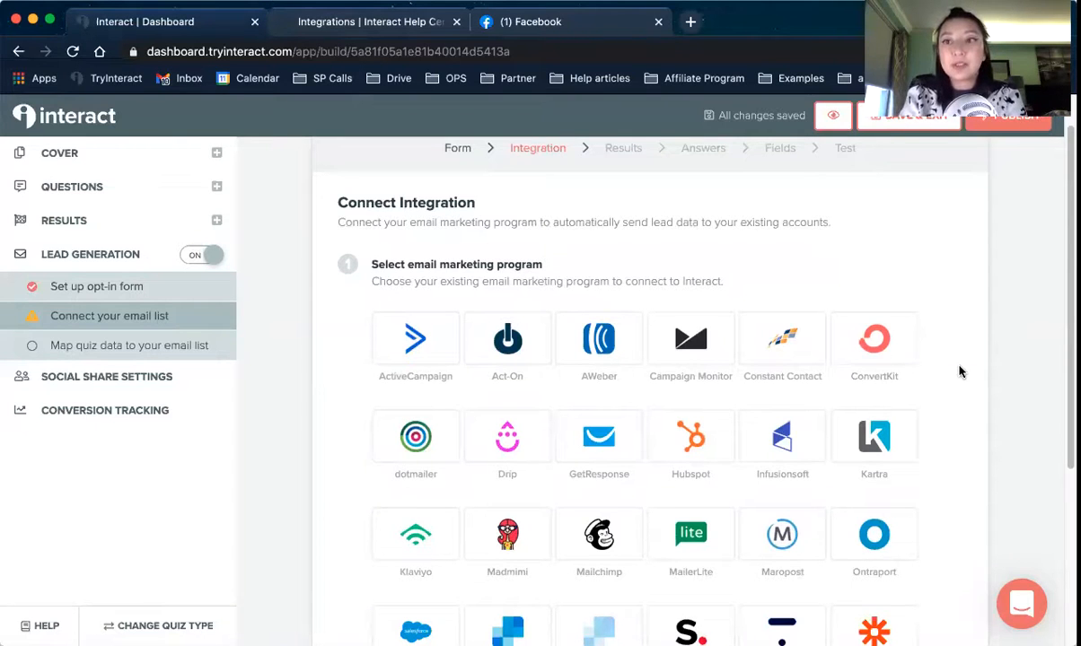
{"action": "scroll", "coordinate": [959, 371], "scroll_direction": "down", "scroll_amount": 2}
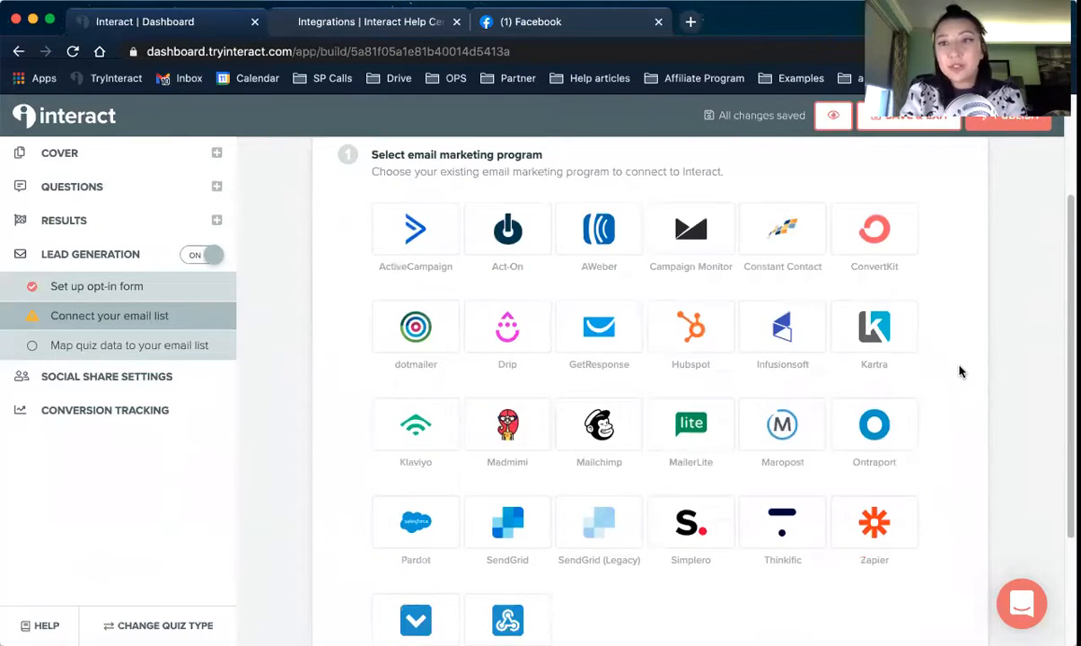
{"action": "scroll", "coordinate": [959, 371], "scroll_direction": "down", "scroll_amount": 1}
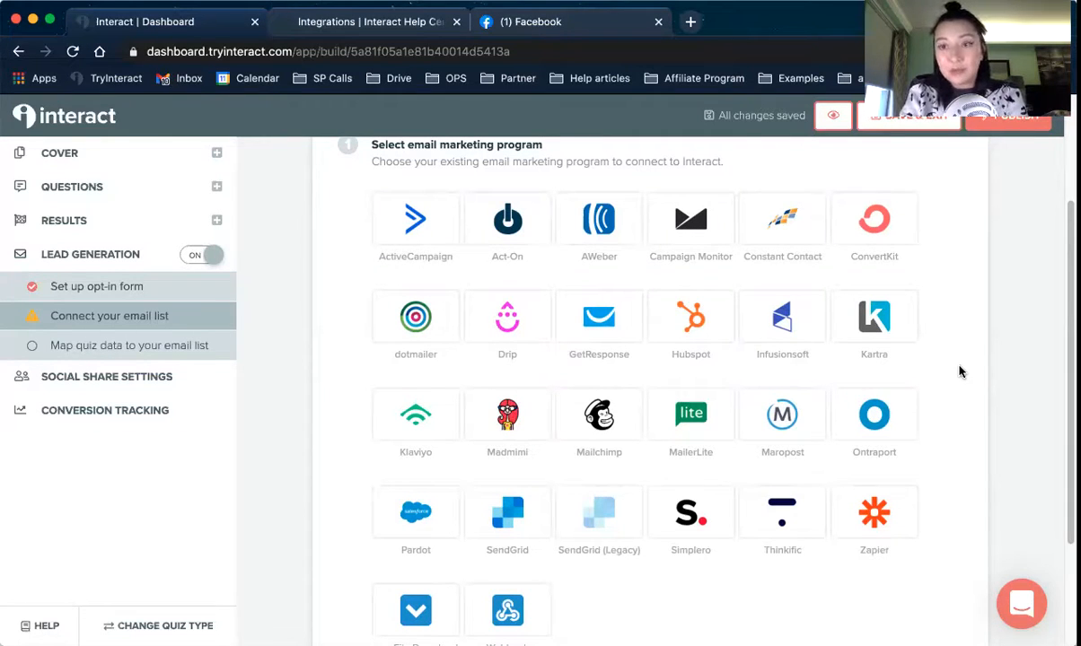
{"action": "scroll", "coordinate": [959, 372], "scroll_direction": "down", "scroll_amount": 1}
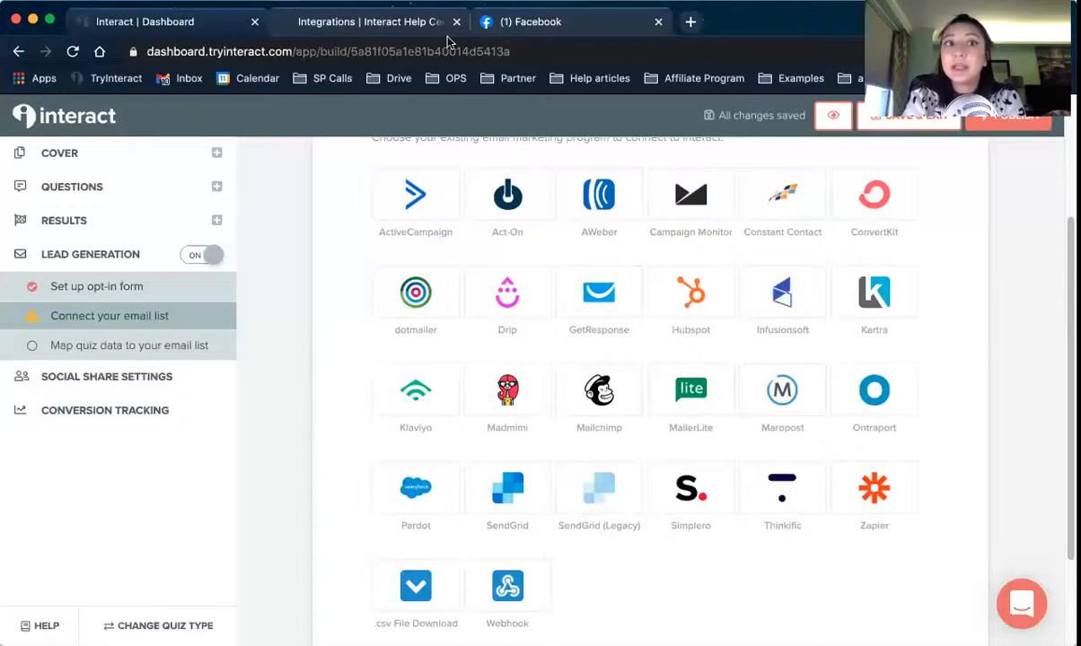
Browse the Integrations collection in the Interact Help Center and open the article on connecting ConvertKit to Interact
{"action": "left_click", "coordinate": [381, 27]}
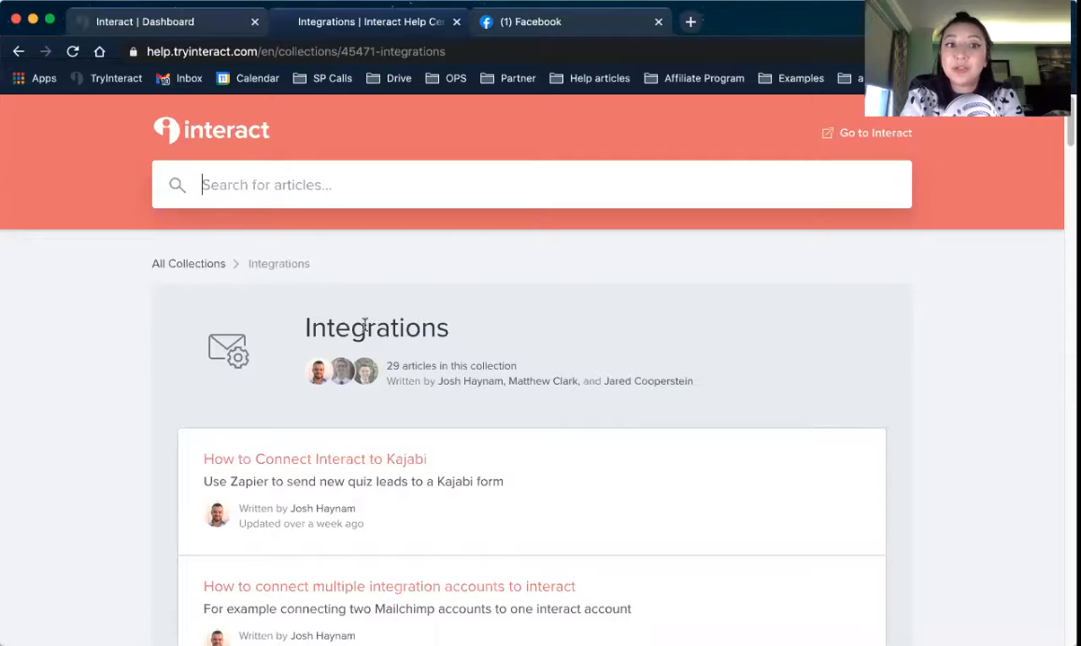
{"action": "scroll", "coordinate": [409, 359], "scroll_direction": "down", "scroll_amount": 3}
{"action": "scroll", "coordinate": [407, 361], "scroll_direction": "down", "scroll_amount": 5}
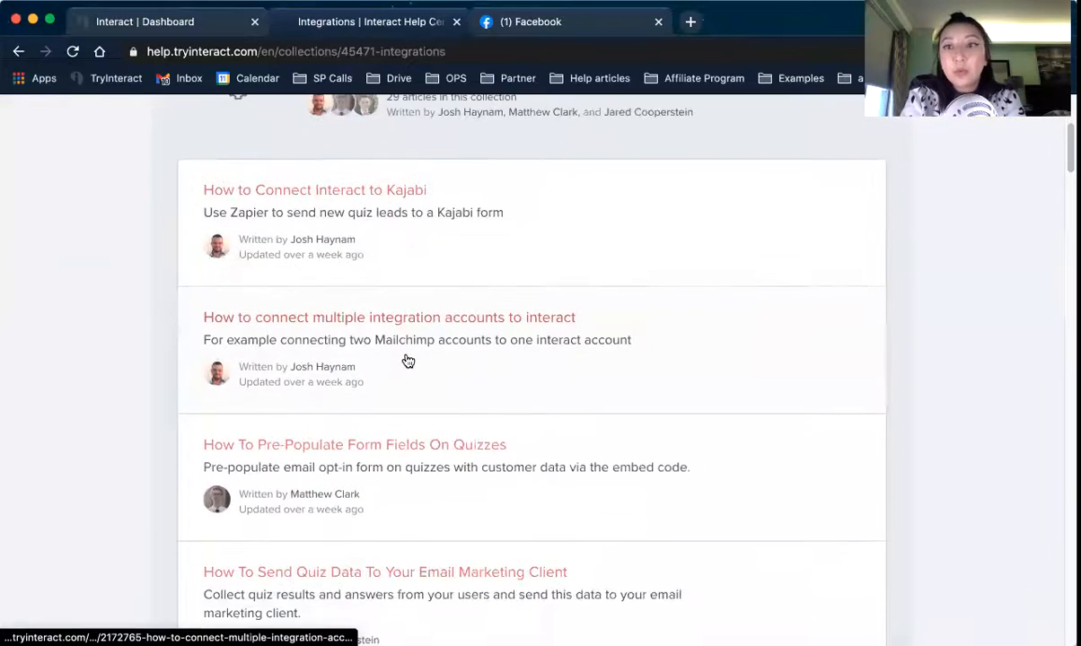
{"action": "scroll", "coordinate": [408, 361], "scroll_direction": "down", "scroll_amount": 3}
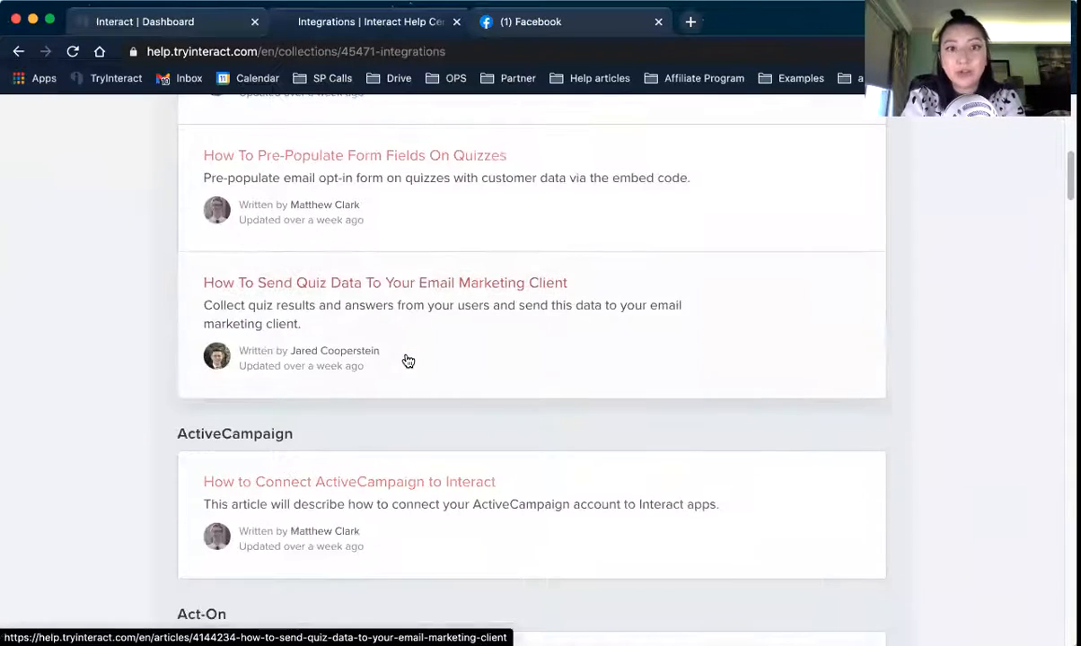
{"action": "scroll", "coordinate": [408, 361], "scroll_direction": "up", "scroll_amount": 5}
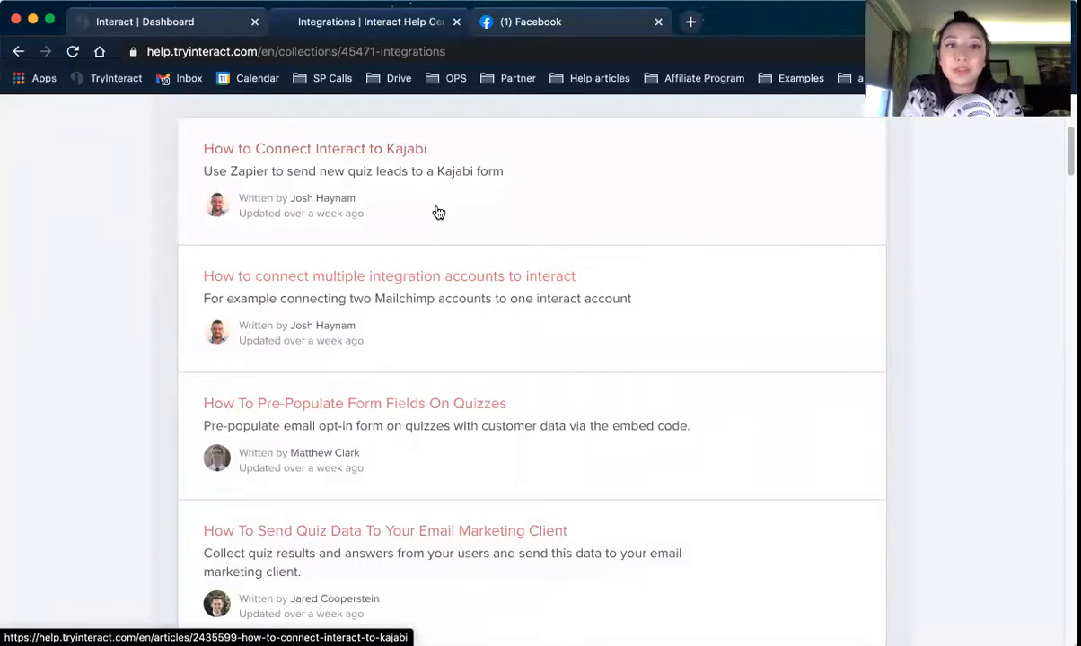
{"action": "scroll", "coordinate": [449, 424], "scroll_direction": "down", "scroll_amount": 1}
{"action": "scroll", "coordinate": [448, 424], "scroll_direction": "down", "scroll_amount": 5}
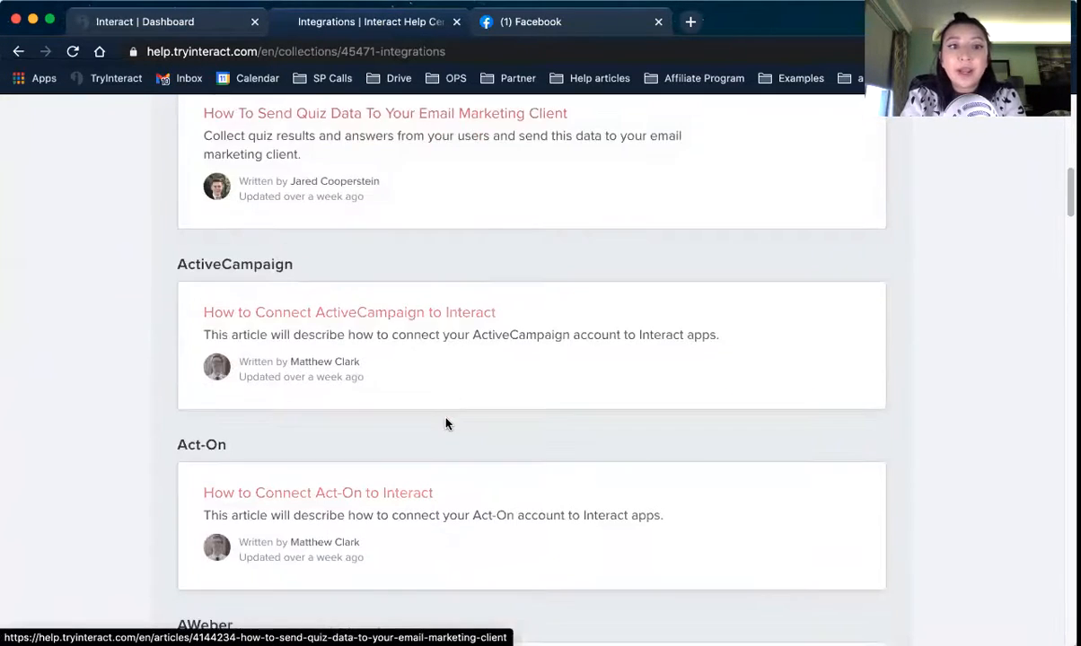
{"action": "scroll", "coordinate": [447, 424], "scroll_direction": "down", "scroll_amount": 9}
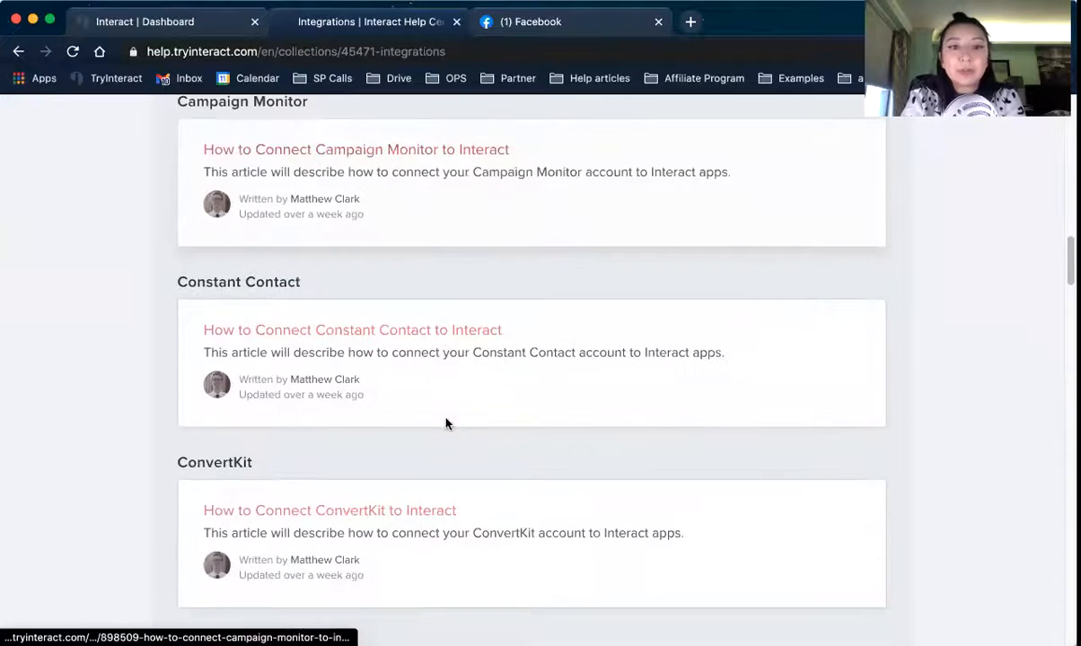
{"action": "scroll", "coordinate": [446, 425], "scroll_direction": "down", "scroll_amount": 3}
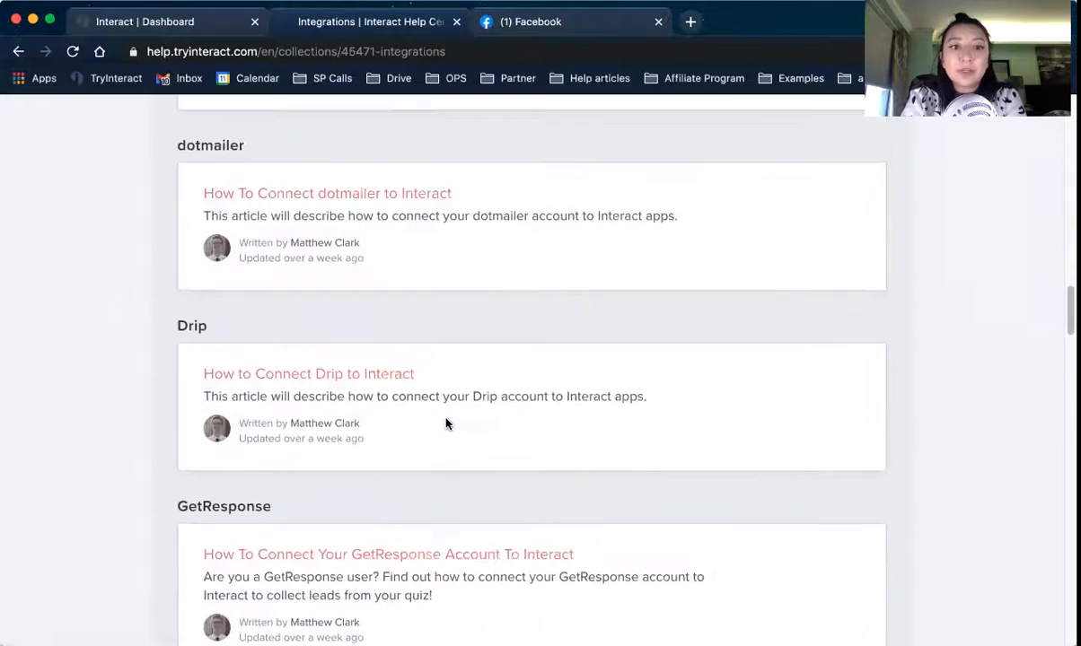
{"action": "scroll", "coordinate": [447, 424], "scroll_direction": "up", "scroll_amount": 3}
{"action": "left_click", "coordinate": [415, 306]}
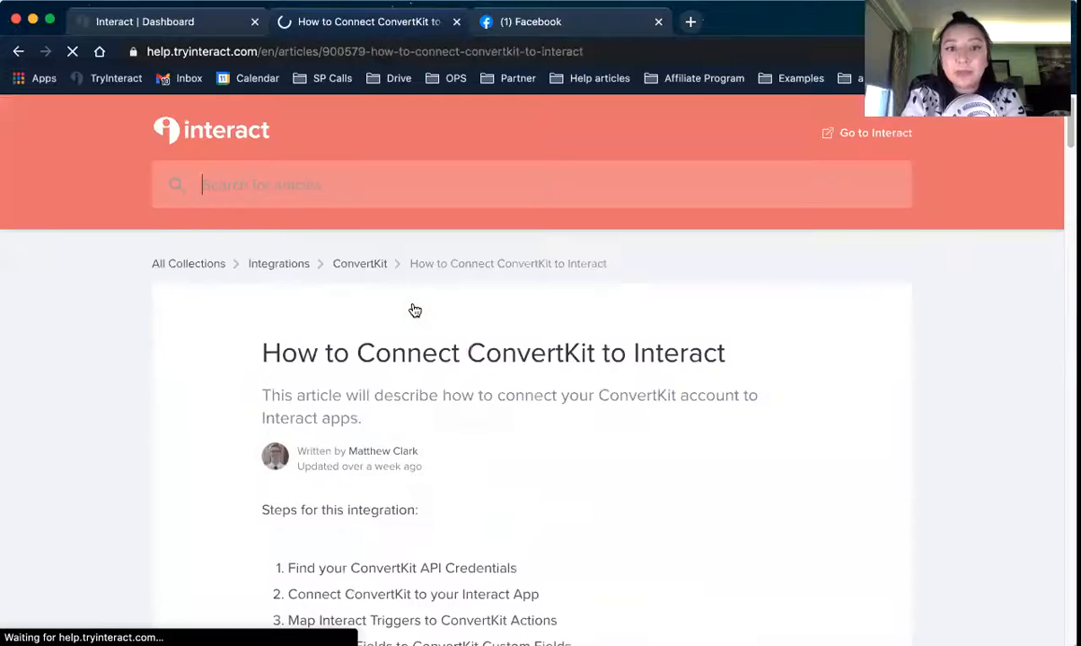
Read the ConvertKit article's sections on finding API credentials, connecting the account, and mapping Interact triggers to ConvertKit actions
{"action": "scroll", "coordinate": [466, 410], "scroll_direction": "down", "scroll_amount": 4}
{"action": "scroll", "coordinate": [464, 406], "scroll_direction": "down", "scroll_amount": 5}
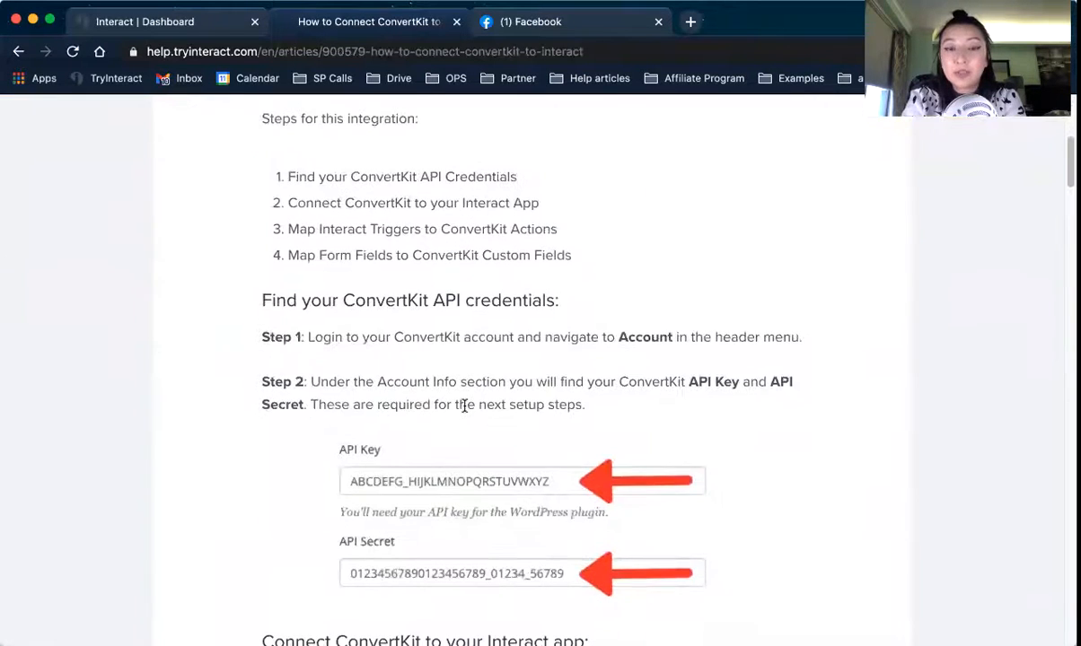
{"action": "scroll", "coordinate": [464, 411], "scroll_direction": "down", "scroll_amount": 8}
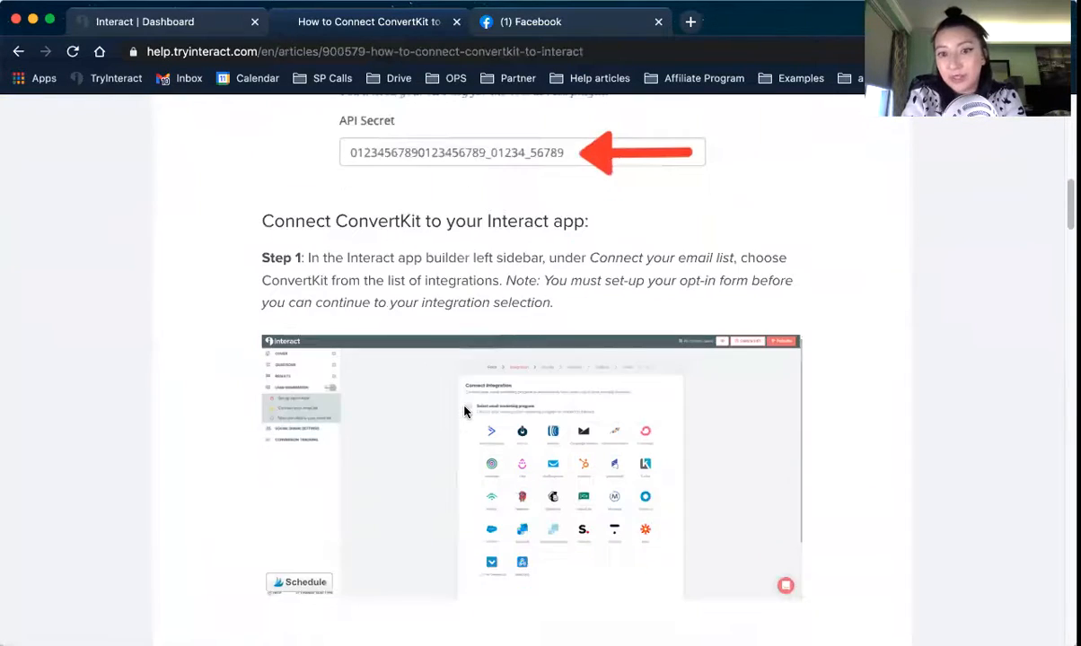
{"action": "scroll", "coordinate": [464, 411], "scroll_direction": "down", "scroll_amount": 10}
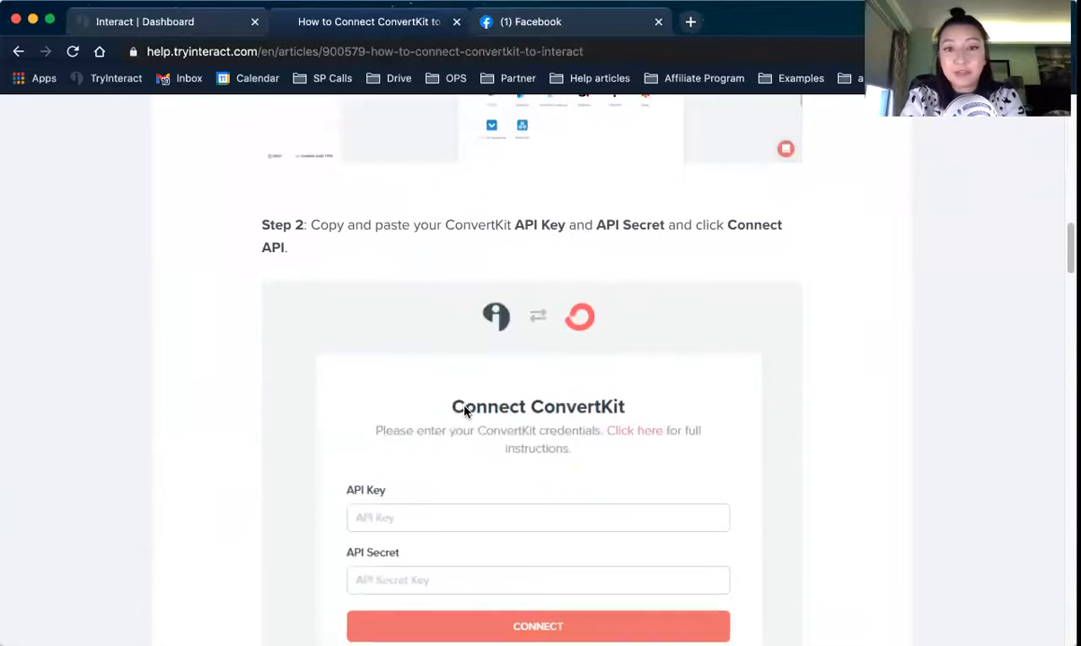
{"action": "scroll", "coordinate": [464, 412], "scroll_direction": "down", "scroll_amount": 5}
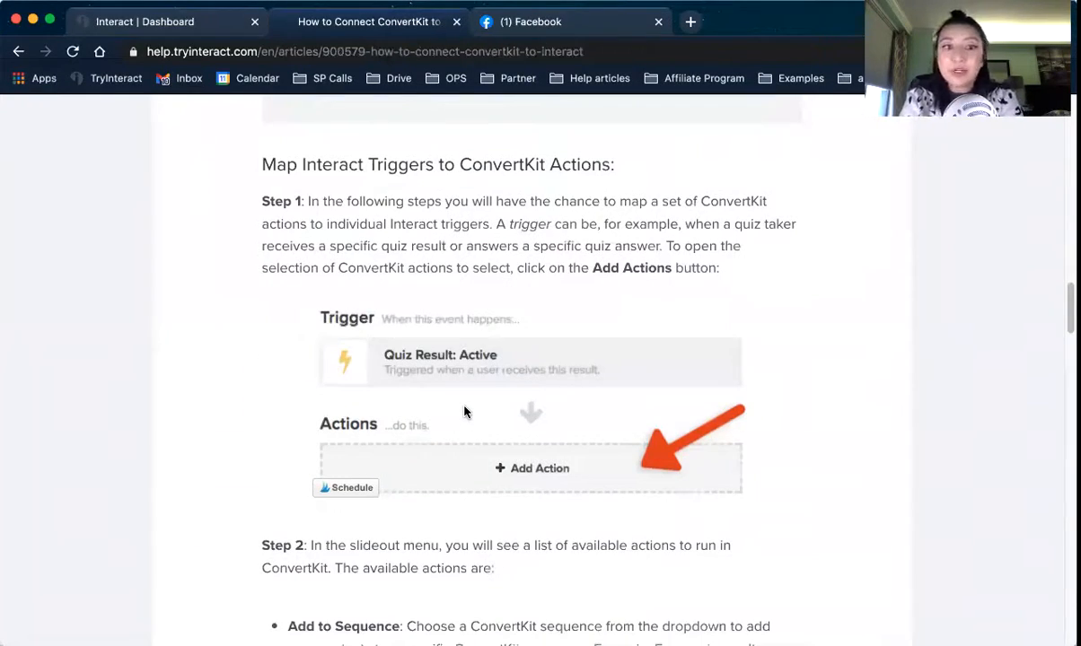
{"action": "scroll", "coordinate": [464, 411], "scroll_direction": "down", "scroll_amount": 10}
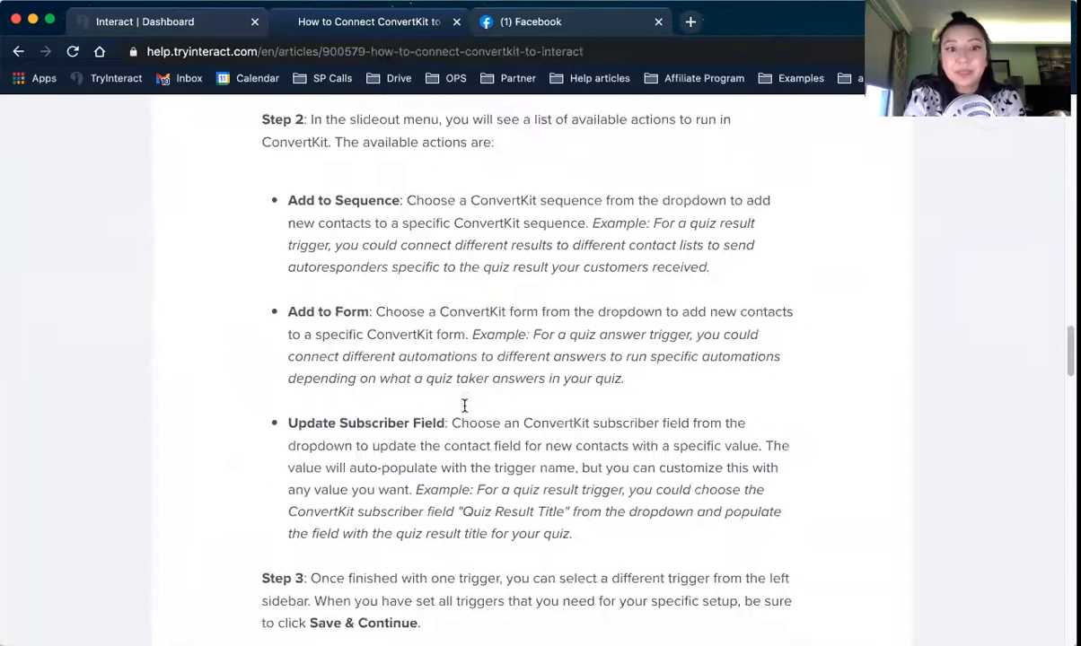
{"action": "scroll", "coordinate": [464, 408], "scroll_direction": "up", "scroll_amount": 1}
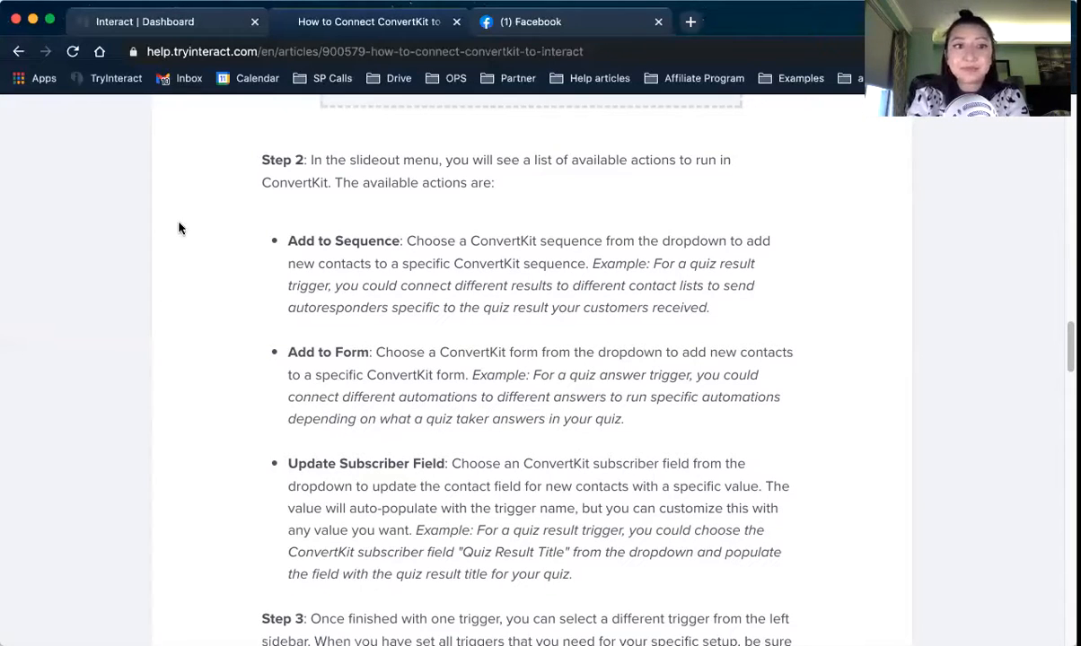
Review the ConvertKit article again from its beginning, examining the Add to Sequence, Add to Form and Update Subscriber Field actions
{"action": "scroll", "coordinate": [259, 348], "scroll_direction": "up", "scroll_amount": 10}
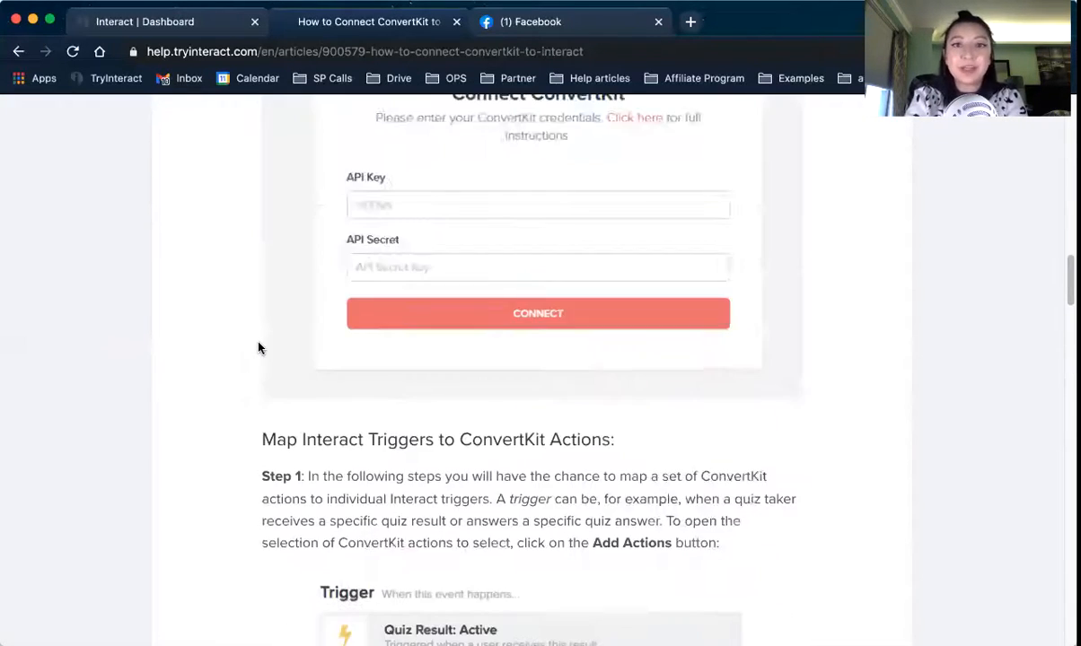
{"action": "scroll", "coordinate": [259, 349], "scroll_direction": "up", "scroll_amount": 10}
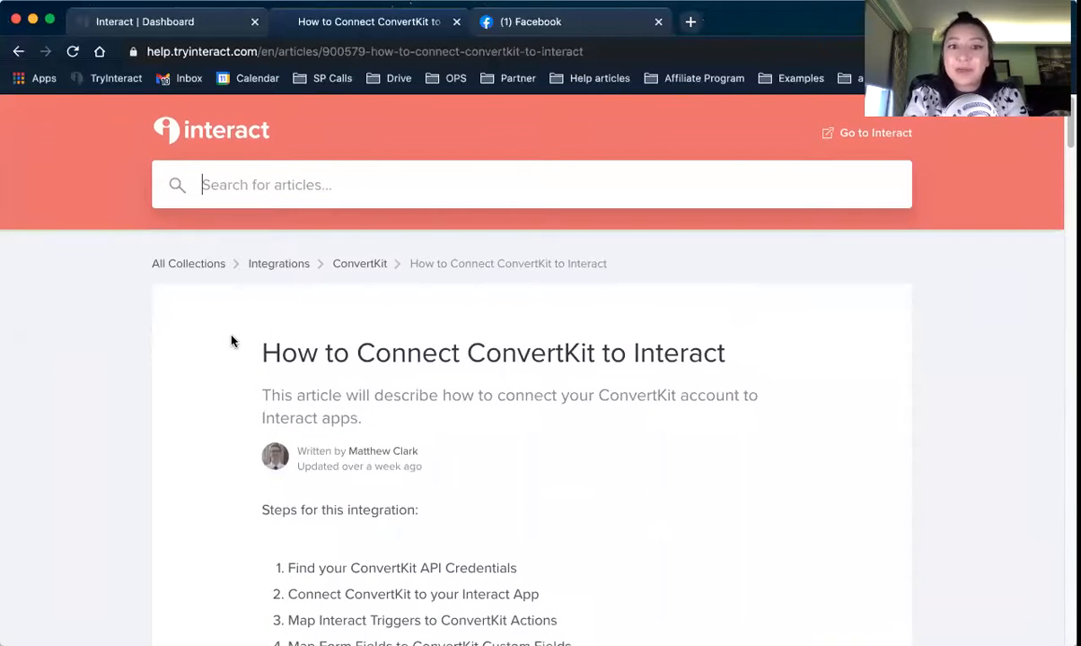
{"action": "scroll", "coordinate": [231, 343], "scroll_direction": "down", "scroll_amount": 3}
{"action": "scroll", "coordinate": [230, 324], "scroll_direction": "down", "scroll_amount": 10}
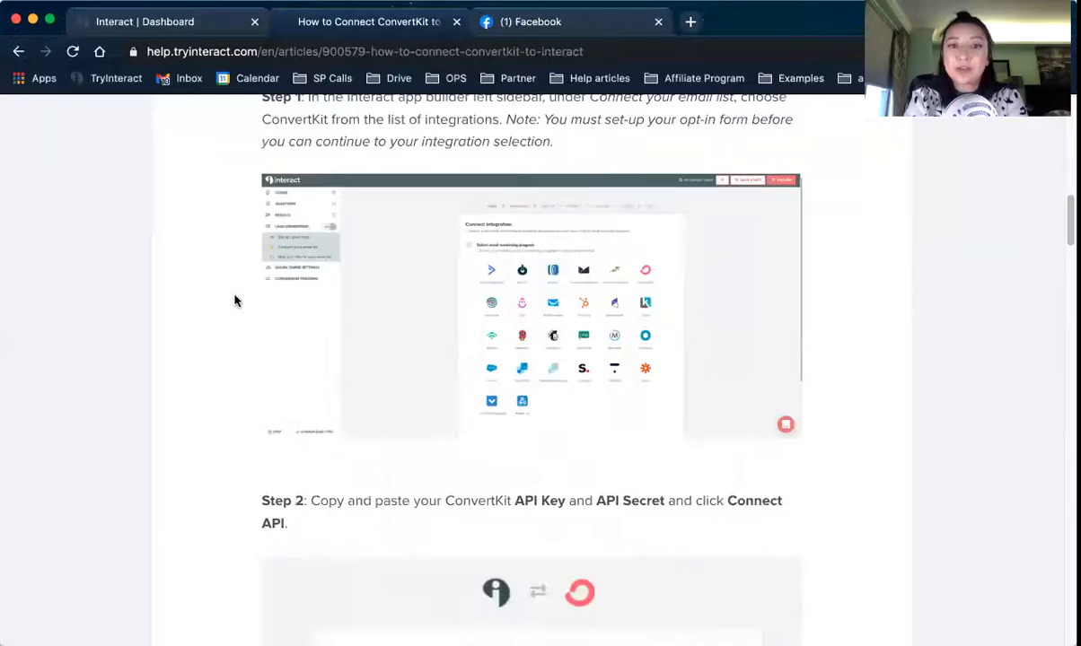
{"action": "scroll", "coordinate": [236, 279], "scroll_direction": "down", "scroll_amount": 10}
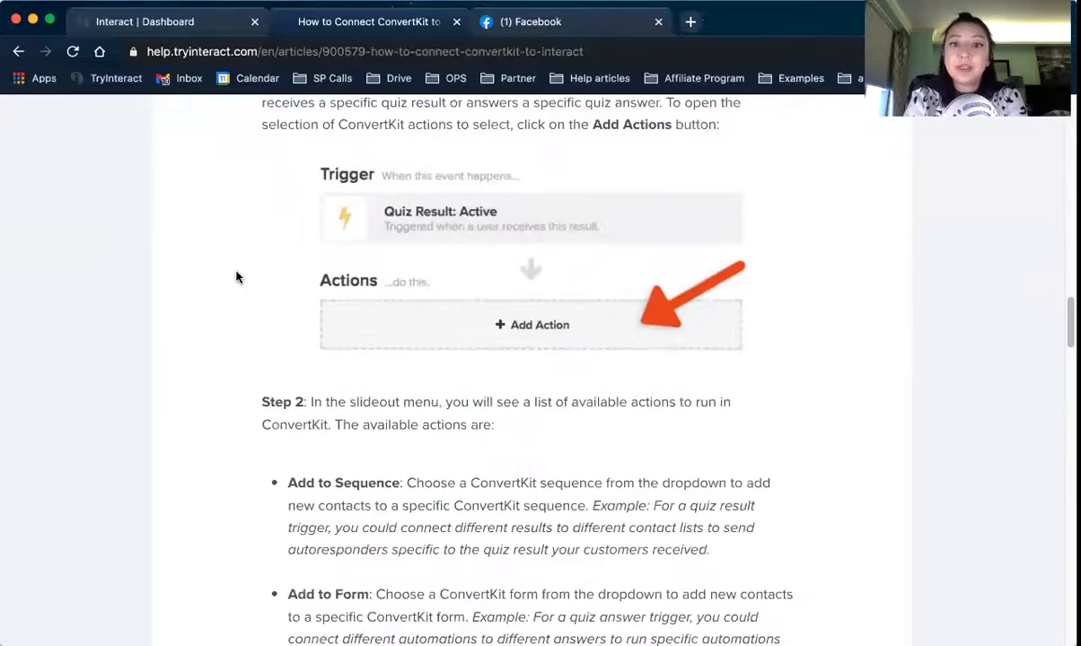
{"action": "scroll", "coordinate": [236, 262], "scroll_direction": "down", "scroll_amount": 4}
{"action": "scroll", "coordinate": [236, 261], "scroll_direction": "up", "scroll_amount": 4}
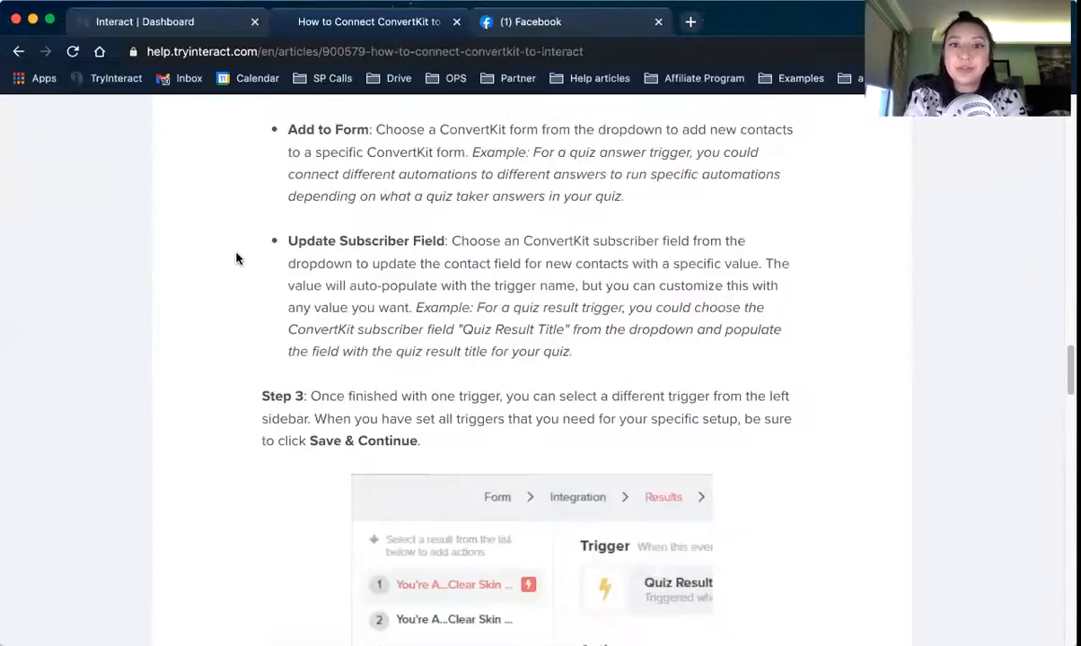
{"action": "scroll", "coordinate": [236, 258], "scroll_direction": "up", "scroll_amount": 2}
{"action": "scroll", "coordinate": [236, 259], "scroll_direction": "down", "scroll_amount": 2}
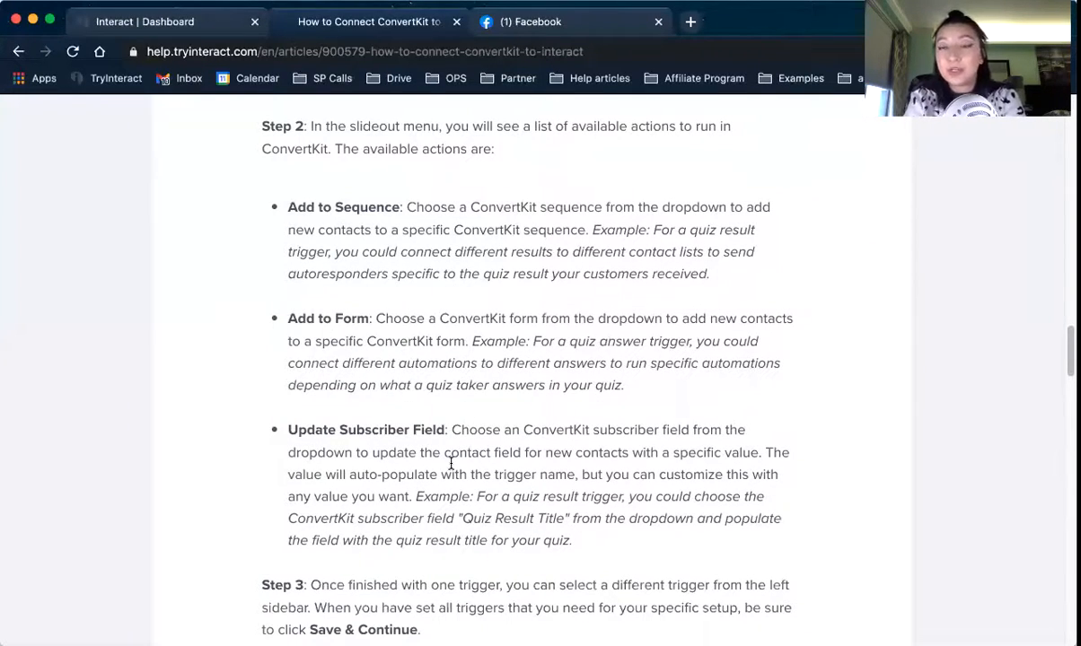
Read the rest of the ConvertKit article, from Update Subscriber Field through form field mapping to the Frequently Asked Questions, and return to its beginning
{"action": "scroll", "coordinate": [450, 463], "scroll_direction": "down", "scroll_amount": 1}
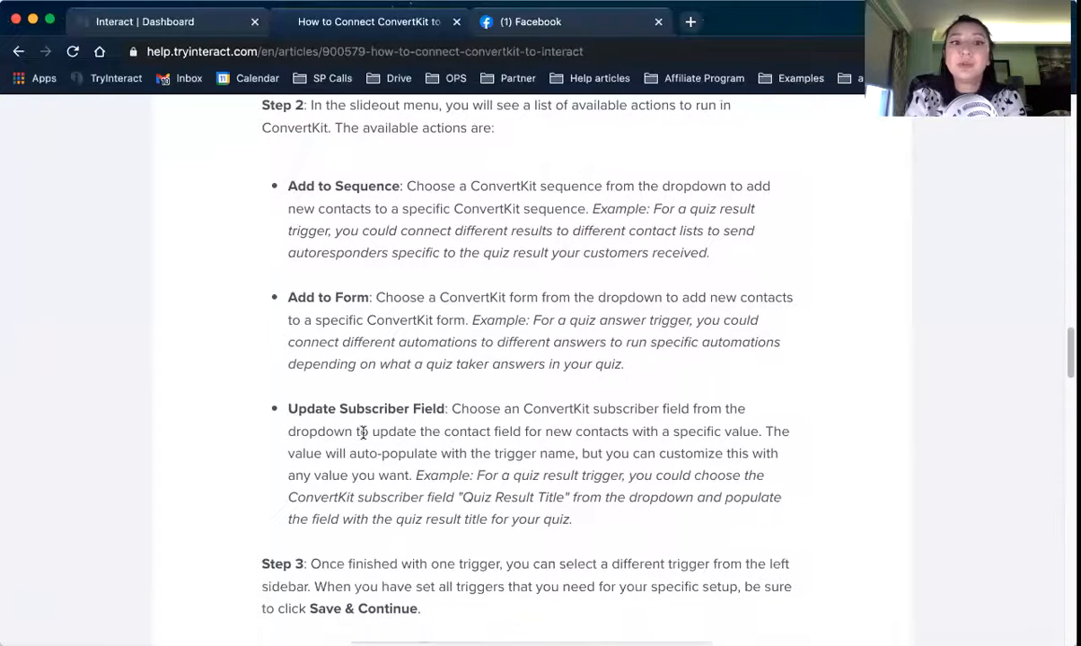
{"action": "left_click_drag", "start_coordinate": [297, 409], "coordinate": [435, 411]}
{"action": "left_click", "coordinate": [435, 411]}
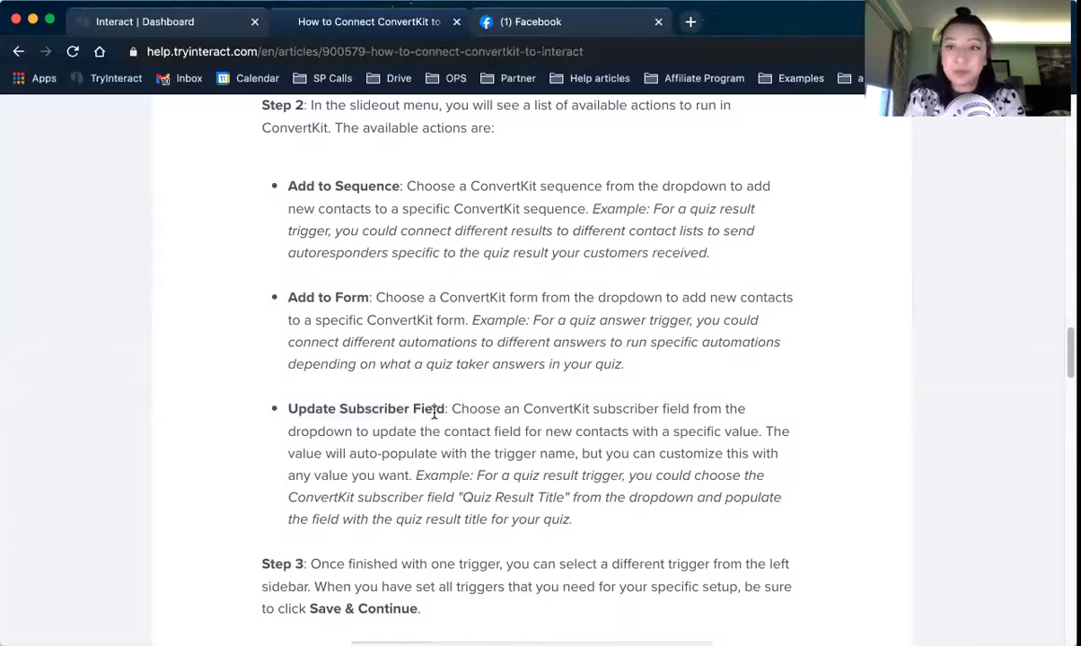
{"action": "scroll", "coordinate": [435, 381], "scroll_direction": "down", "scroll_amount": 5}
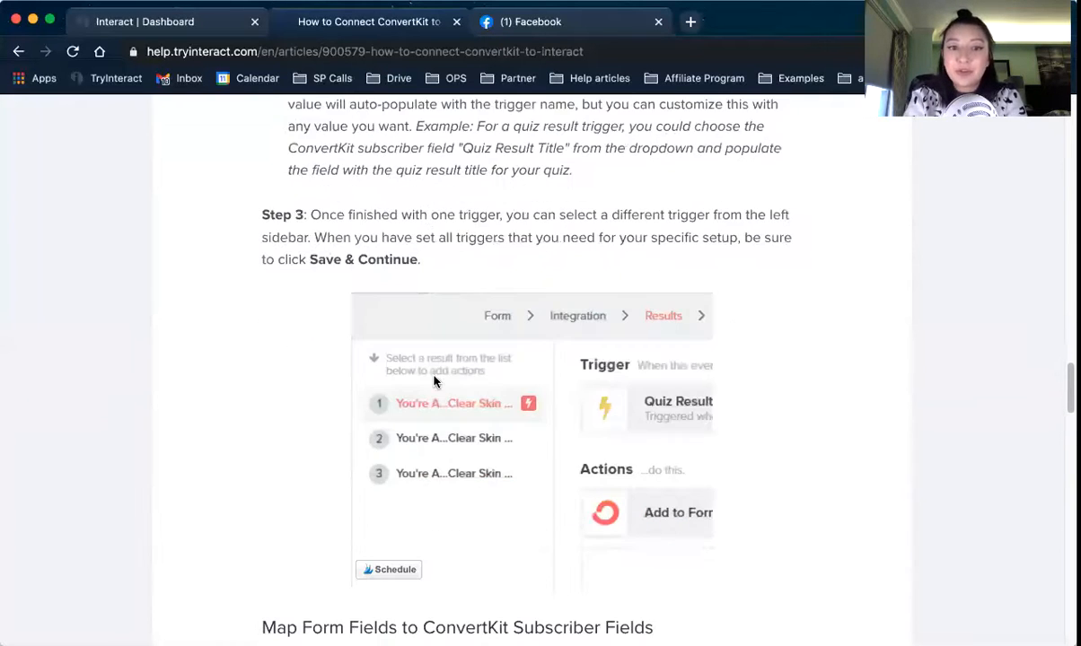
{"action": "scroll", "coordinate": [434, 381], "scroll_direction": "down", "scroll_amount": 5}
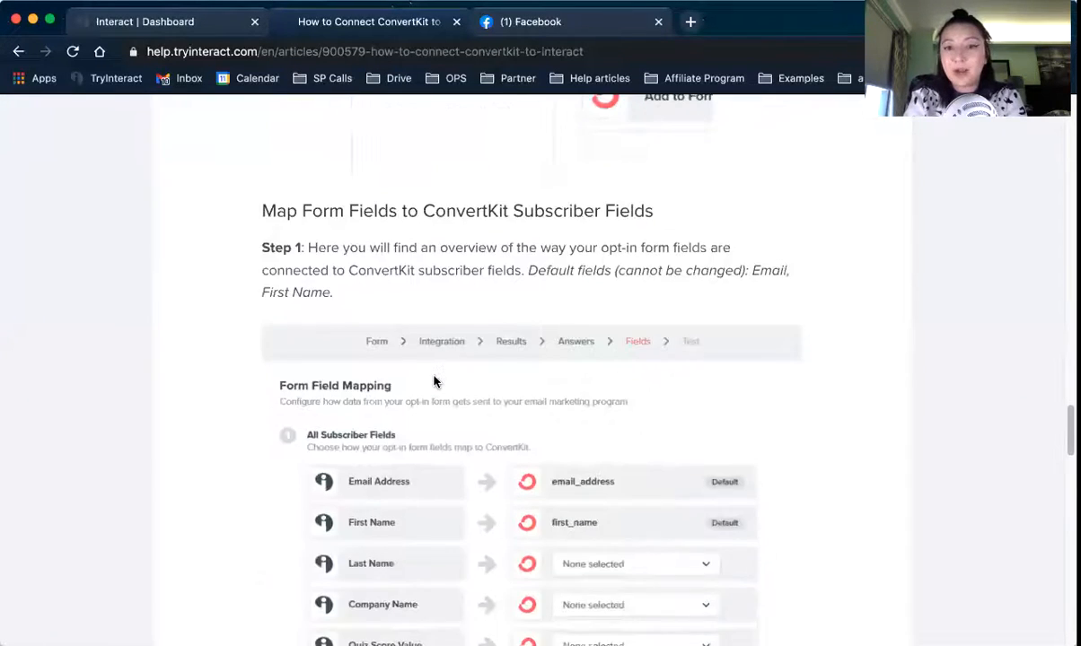
{"action": "scroll", "coordinate": [434, 382], "scroll_direction": "down", "scroll_amount": 5}
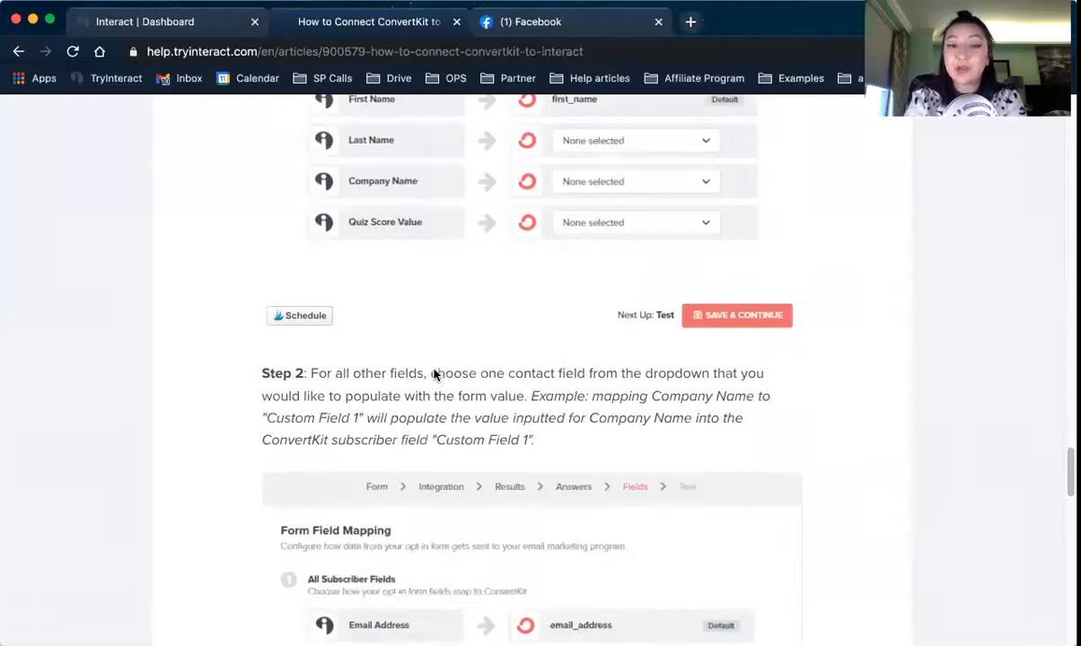
{"action": "scroll", "coordinate": [434, 375], "scroll_direction": "down", "scroll_amount": 5}
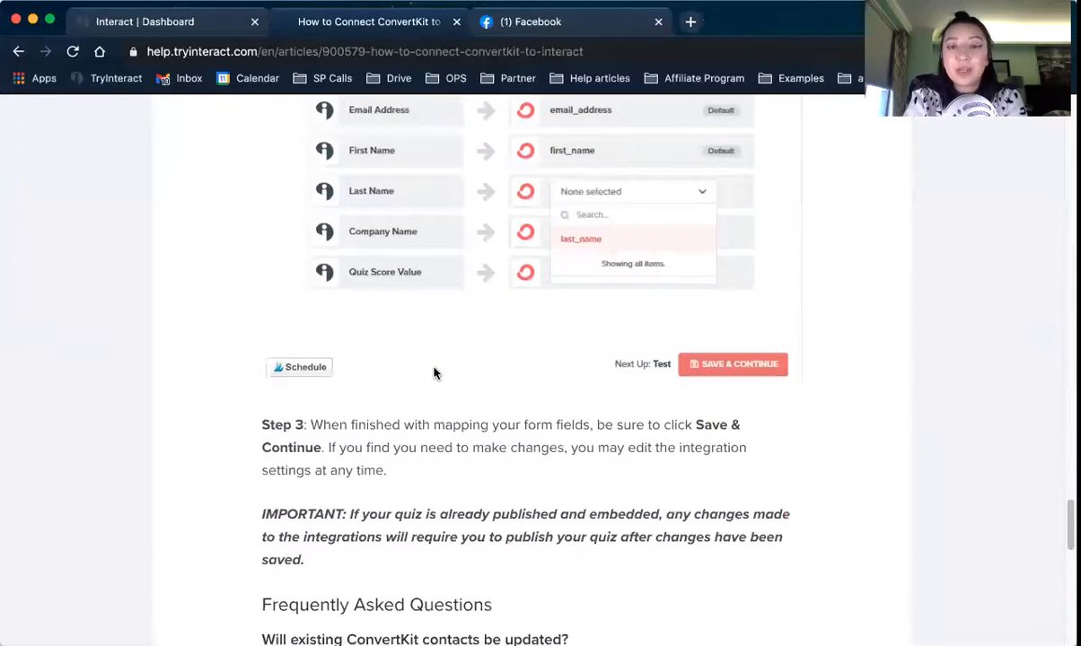
{"action": "scroll", "coordinate": [434, 372], "scroll_direction": "down", "scroll_amount": 5}
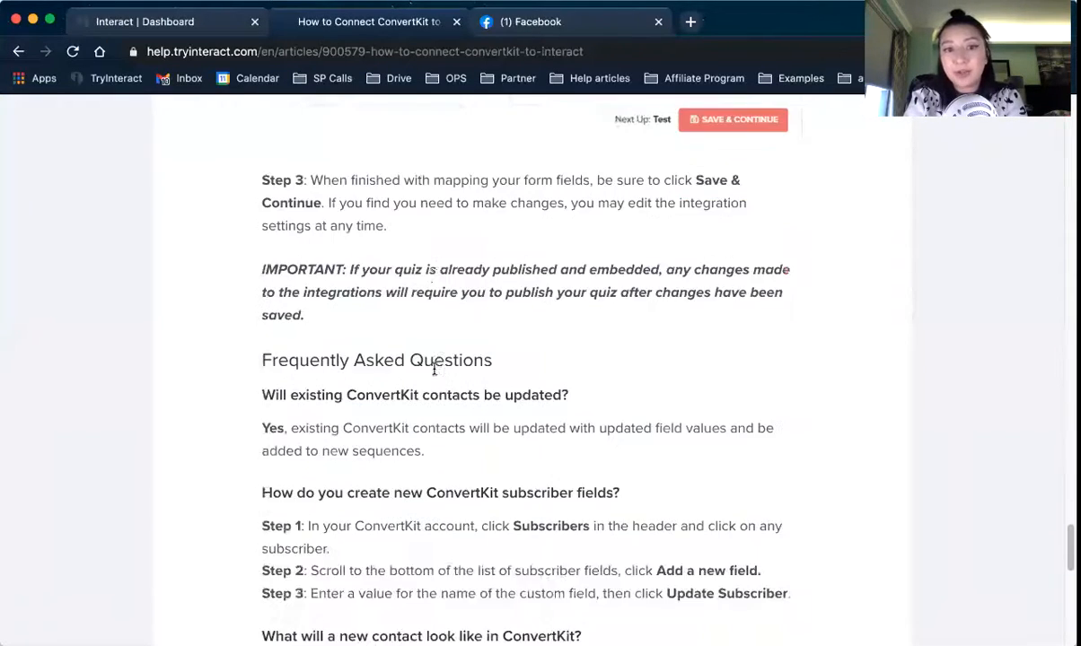
{"action": "scroll", "coordinate": [434, 354], "scroll_direction": "down", "scroll_amount": 2}
{"action": "scroll", "coordinate": [429, 362], "scroll_direction": "up", "scroll_amount": 3}
{"action": "scroll", "coordinate": [429, 362], "scroll_direction": "down", "scroll_amount": 8}
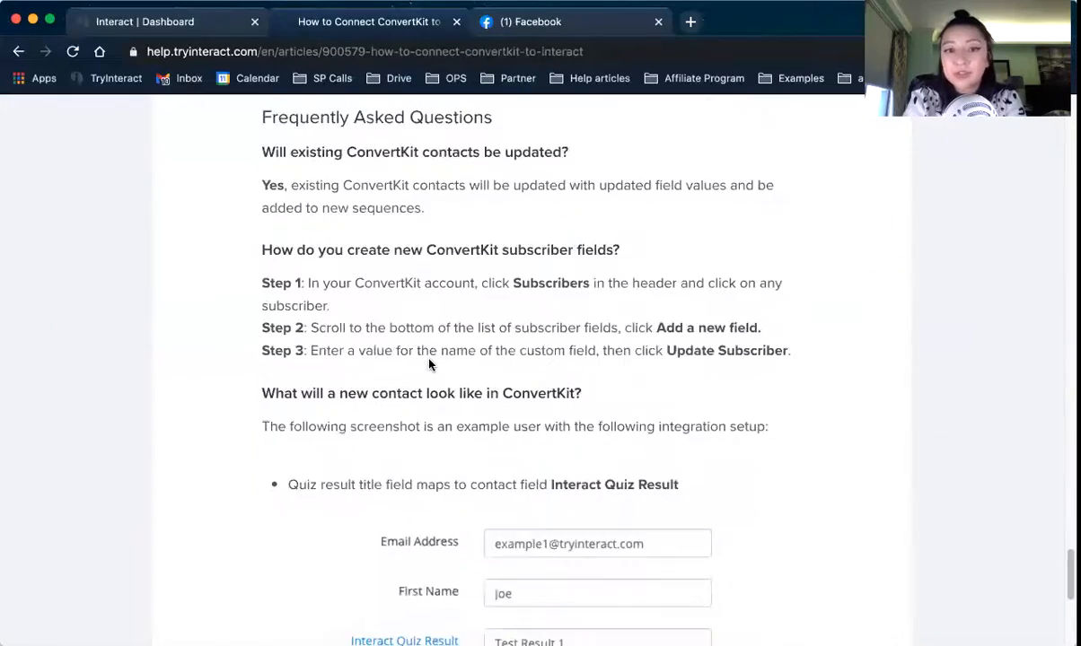
{"action": "scroll", "coordinate": [429, 359], "scroll_direction": "up", "scroll_amount": 20}
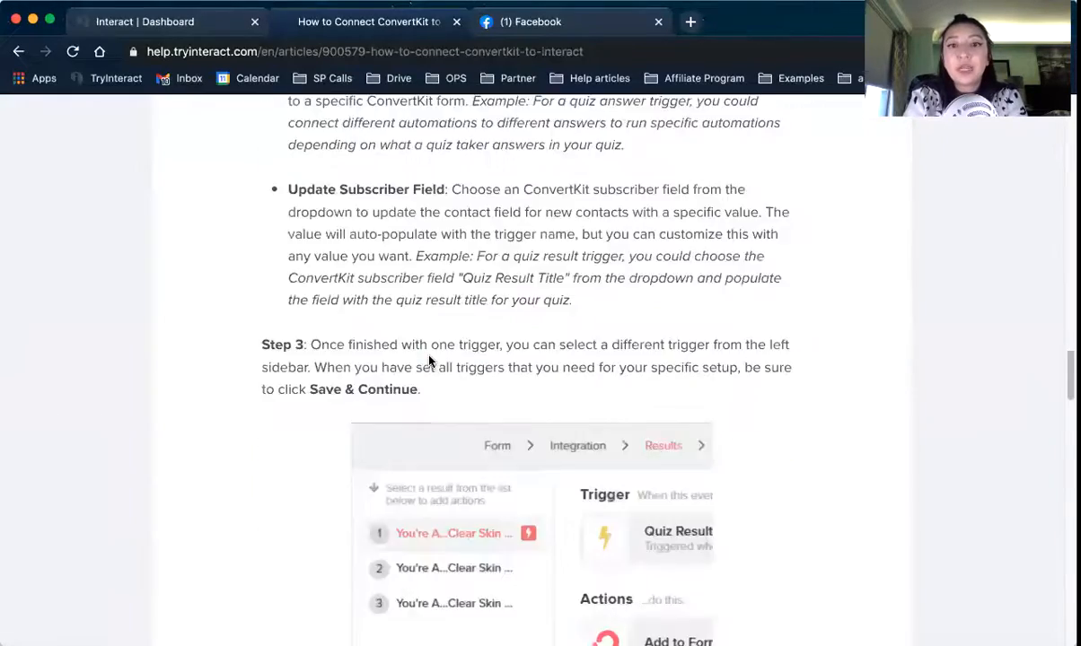
{"action": "scroll", "coordinate": [429, 356], "scroll_direction": "up", "scroll_amount": 20}
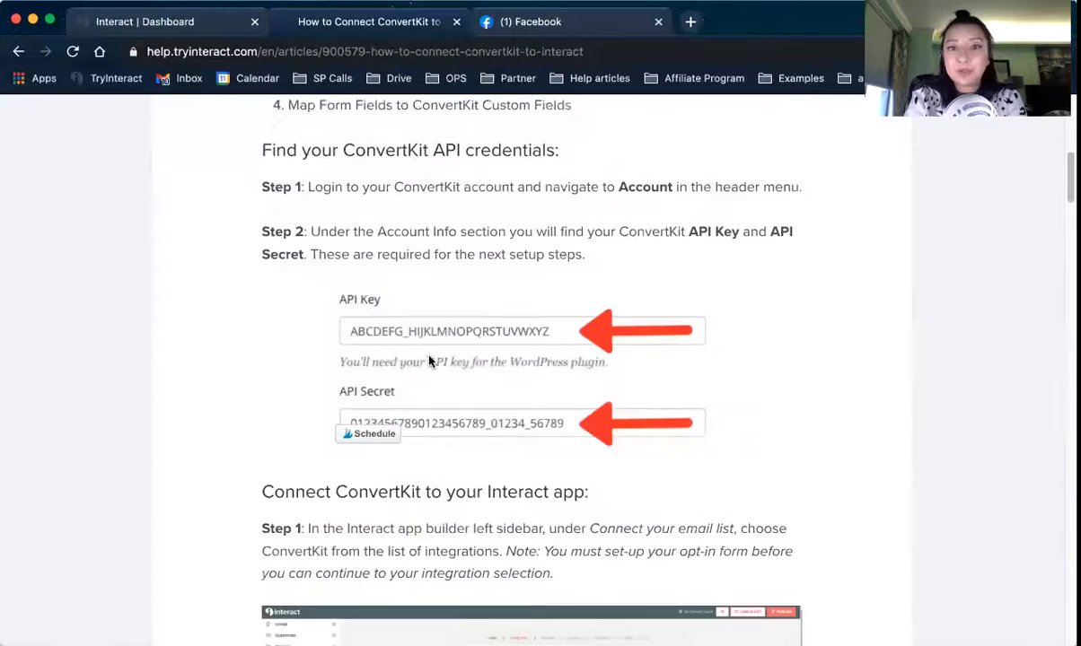
{"action": "scroll", "coordinate": [429, 356], "scroll_direction": "up", "scroll_amount": 5}
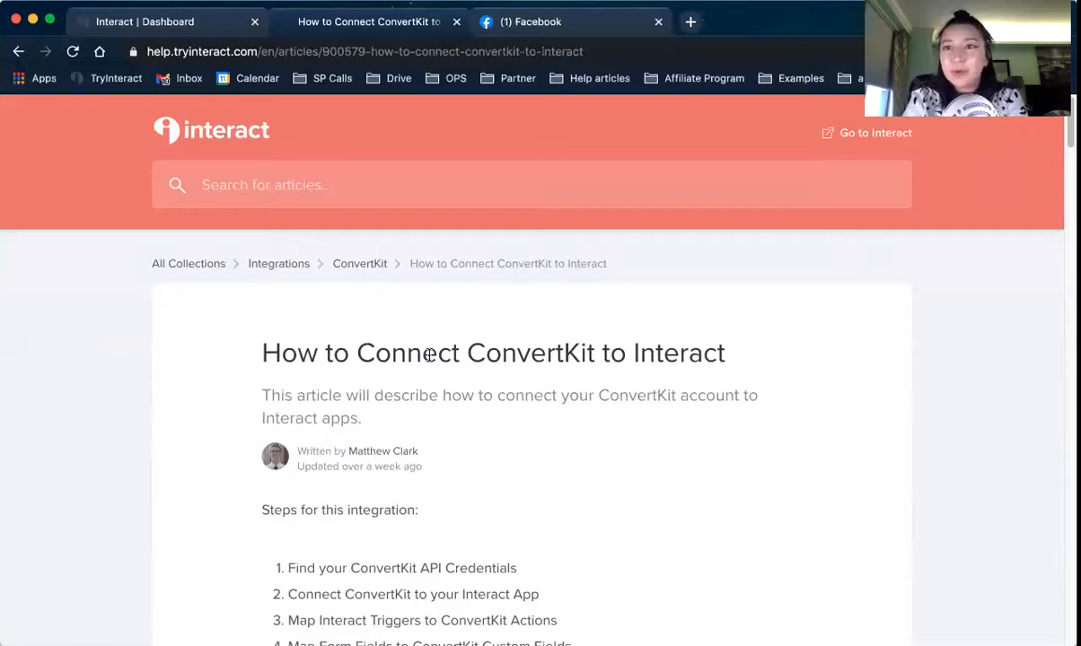
Back in the Interact quiz builder, choose Mailchimp as the email marketing program and start adding an action for the "You could use some help!" result
{"action": "left_click", "coordinate": [149, 28]}
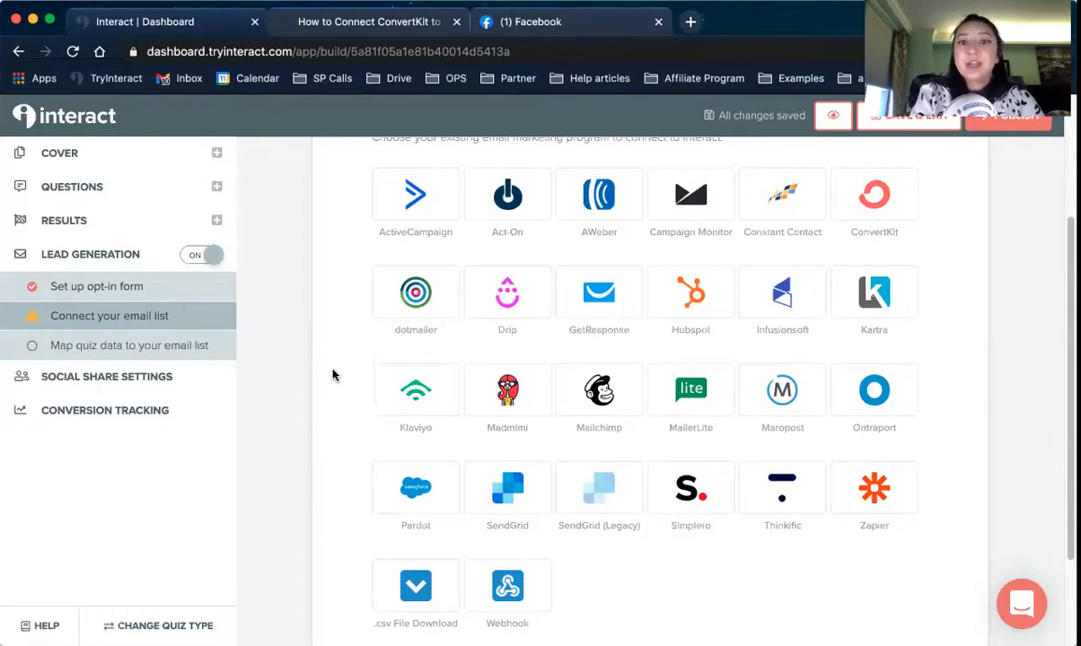
{"action": "scroll", "coordinate": [512, 350], "scroll_direction": "up", "scroll_amount": 3}
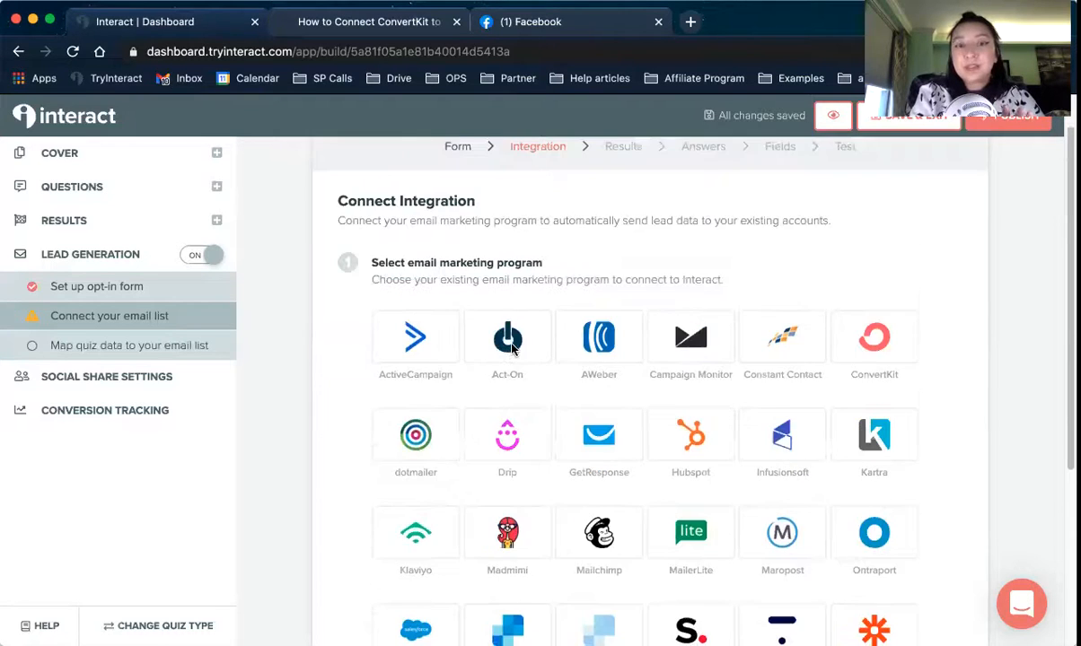
{"action": "scroll", "coordinate": [511, 349], "scroll_direction": "down", "scroll_amount": 3}
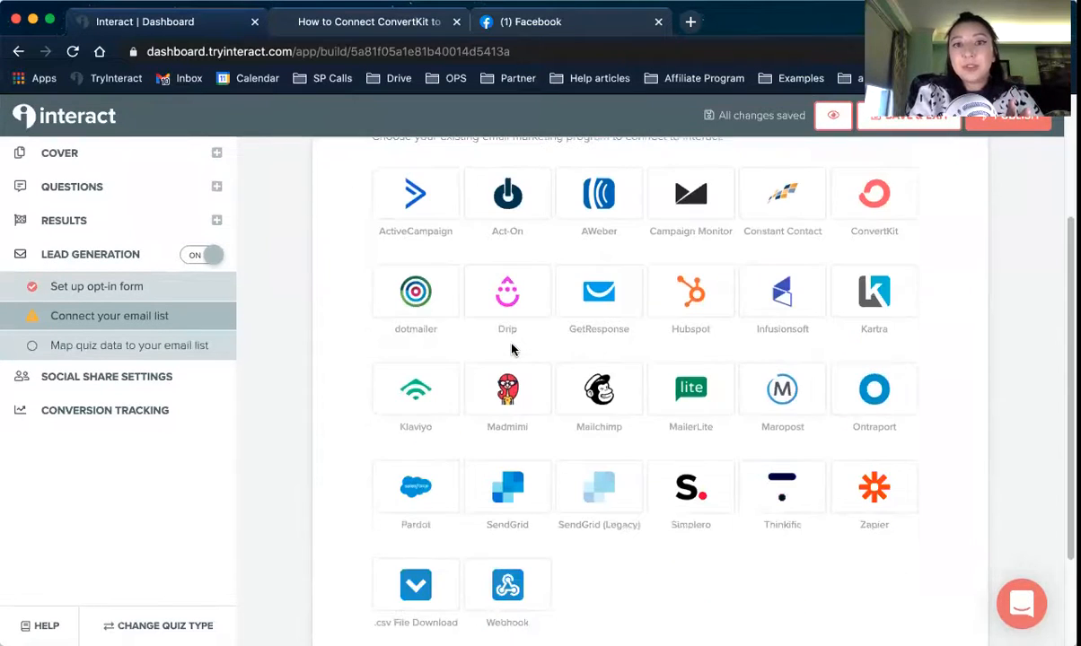
{"action": "left_click", "coordinate": [612, 409]}
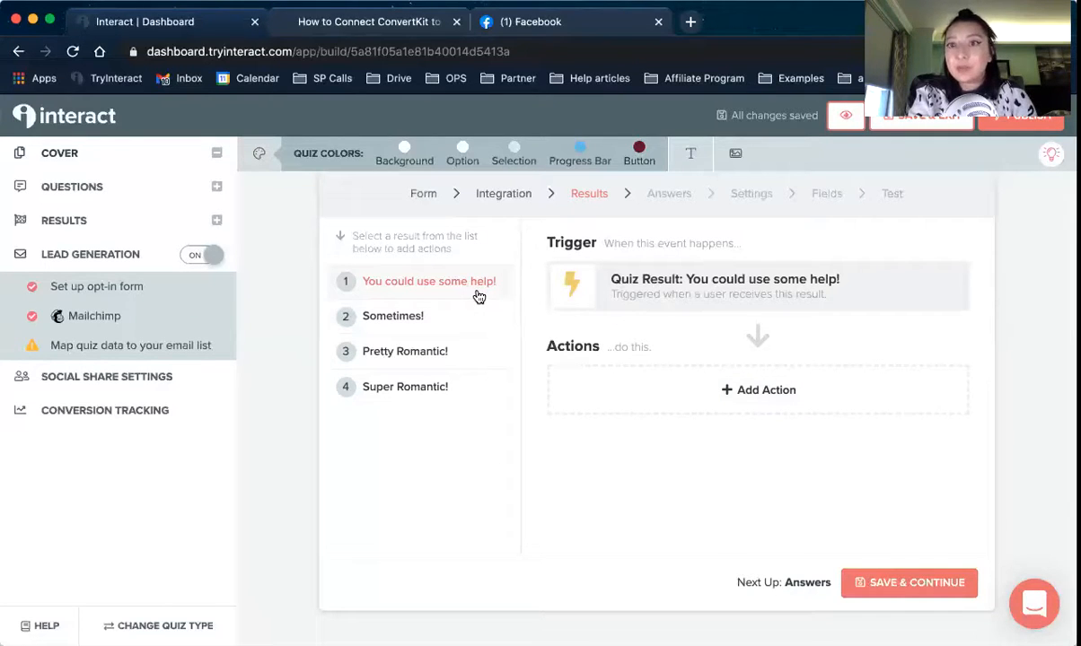
{"action": "left_click", "coordinate": [685, 393]}
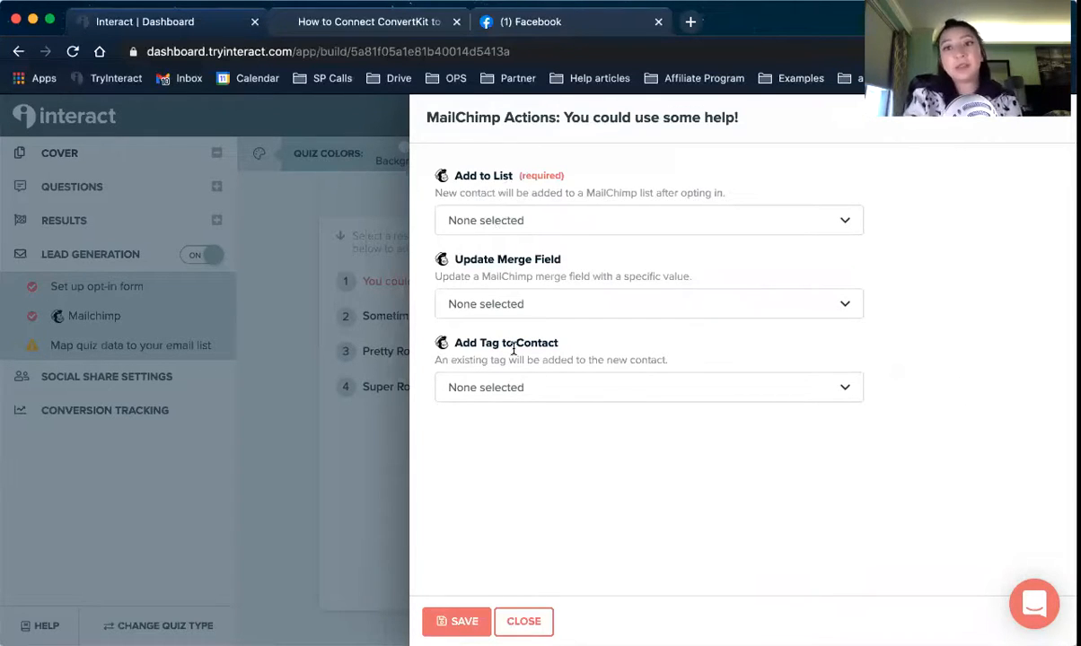
Review the available ConvertKit actions in the help article for comparison, and return to the Mailchimp actions in the quiz builder
{"action": "left_click", "coordinate": [306, 24]}
{"action": "scroll", "coordinate": [473, 368], "scroll_direction": "down", "scroll_amount": 20}
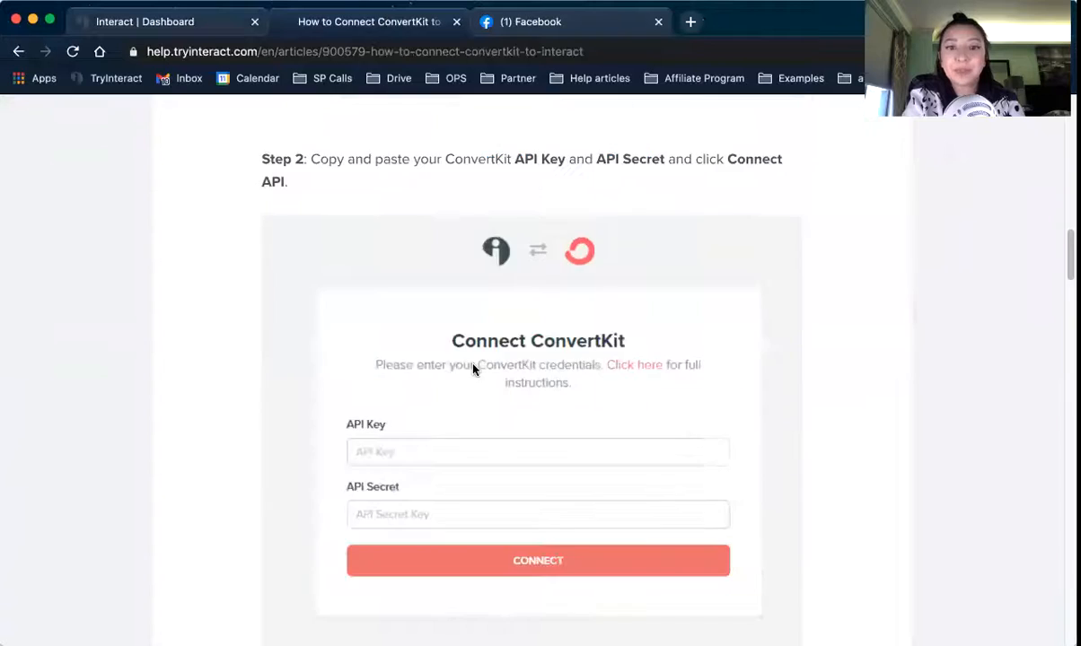
{"action": "scroll", "coordinate": [473, 368], "scroll_direction": "down", "scroll_amount": 5}
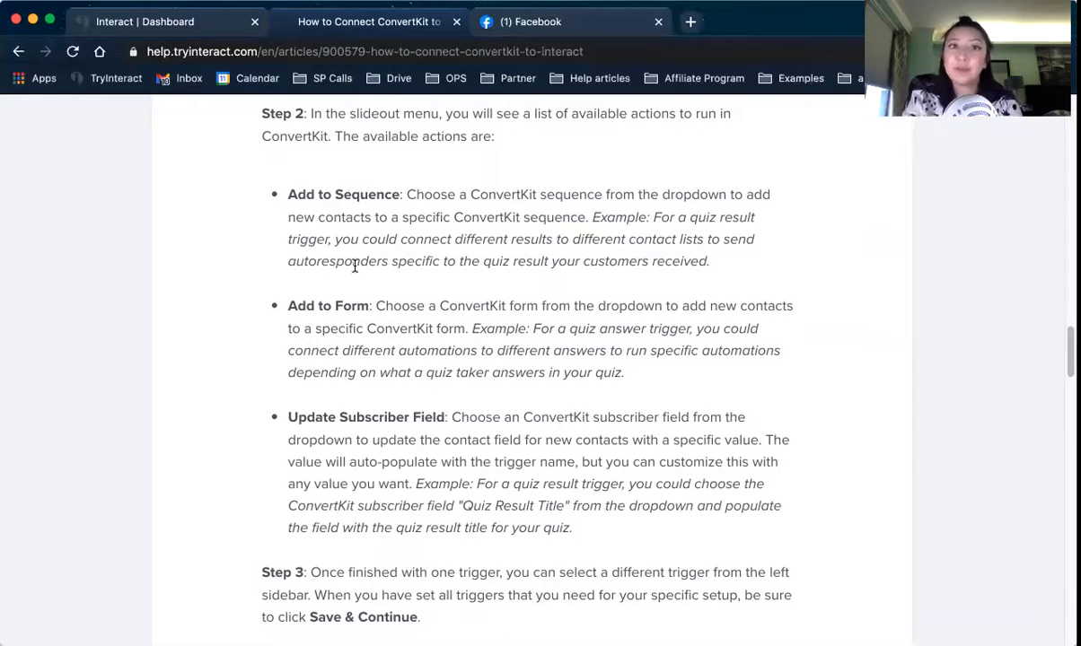
{"action": "left_click", "coordinate": [146, 23]}
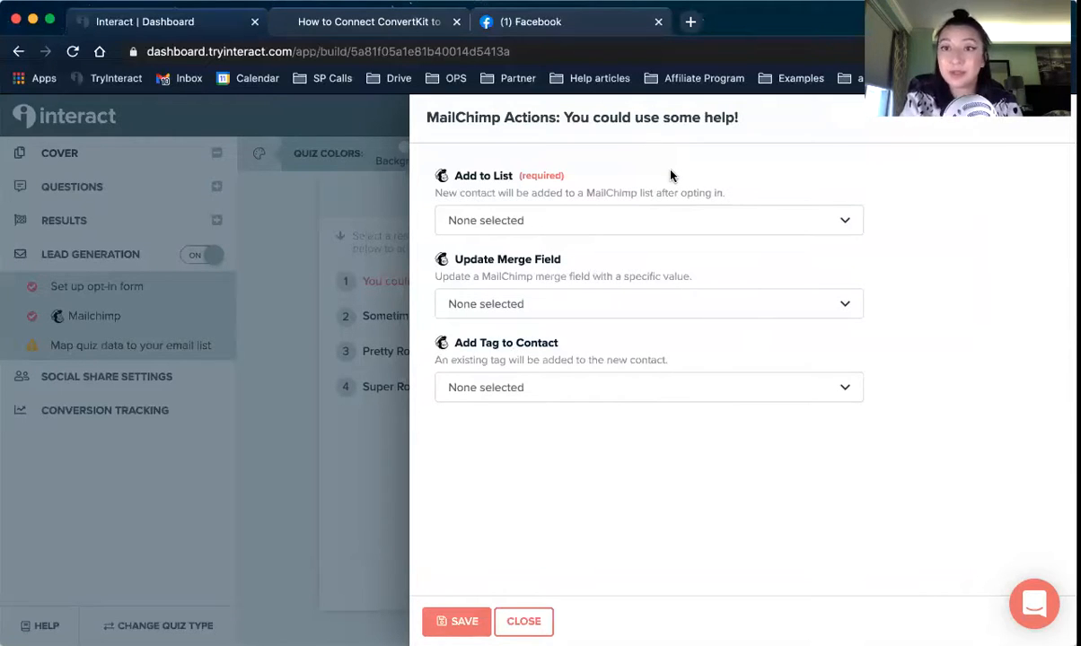
Set Add to List to "How Romantic Are You?" and update the Interact Quiz Result merge field with the value "You could use some help!"
{"action": "left_click", "coordinate": [644, 227]}
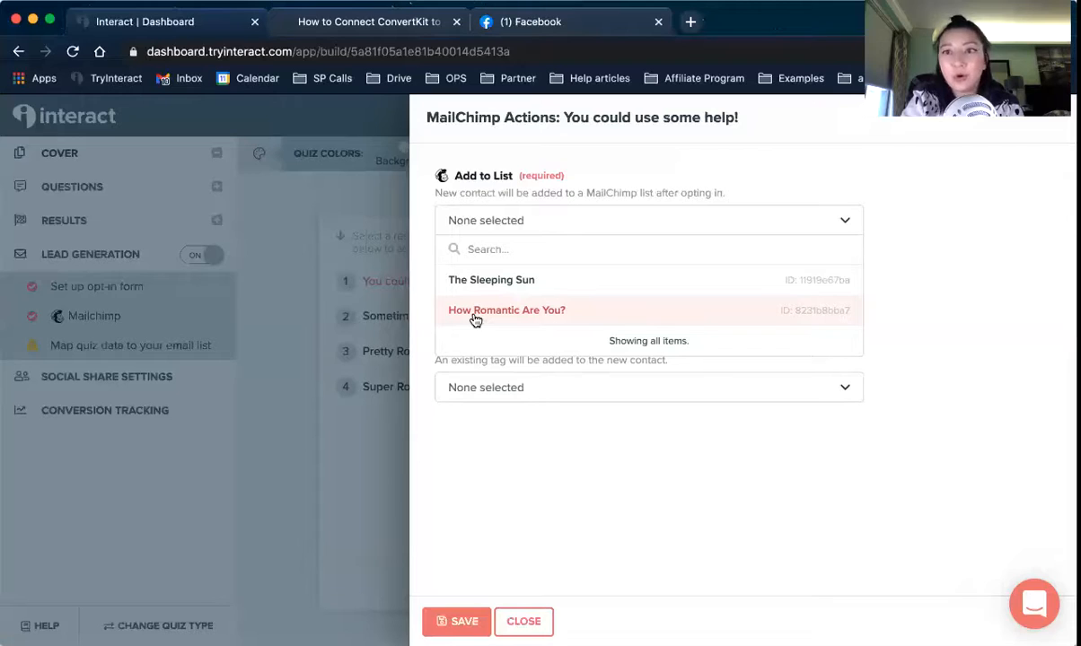
{"action": "left_click", "coordinate": [557, 319]}
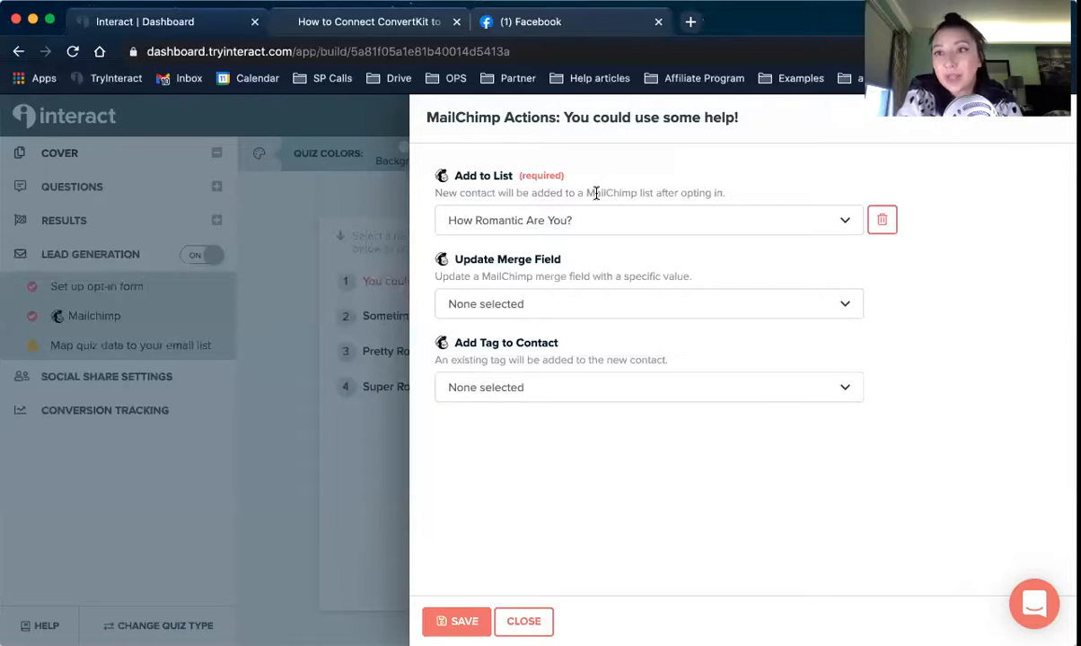
{"action": "left_click", "coordinate": [610, 296]}
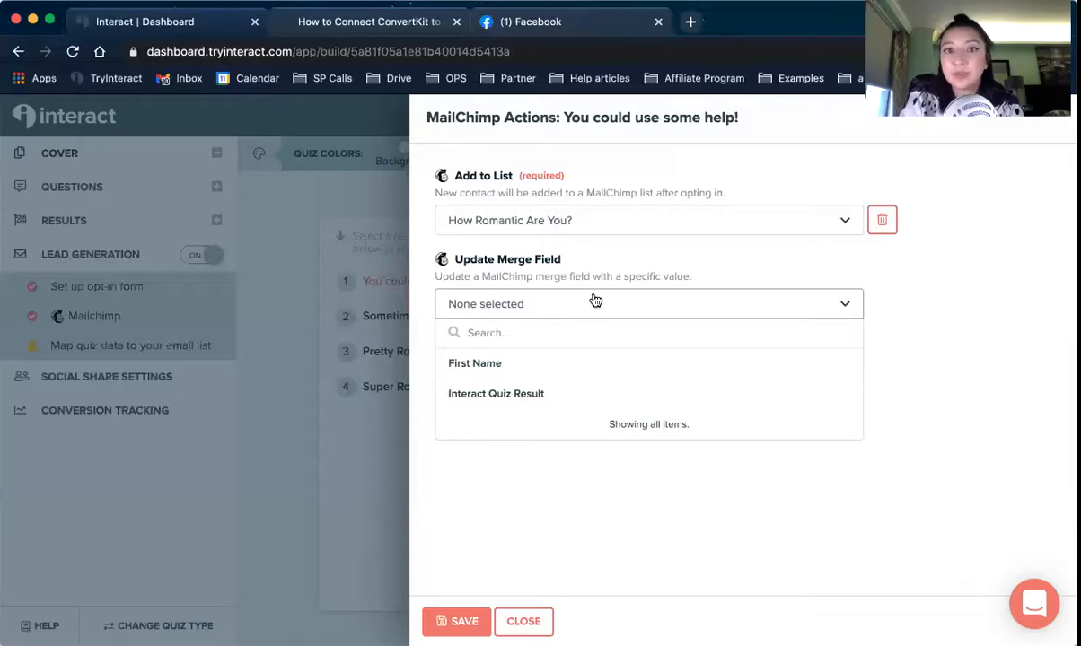
{"action": "left_click", "coordinate": [584, 391]}
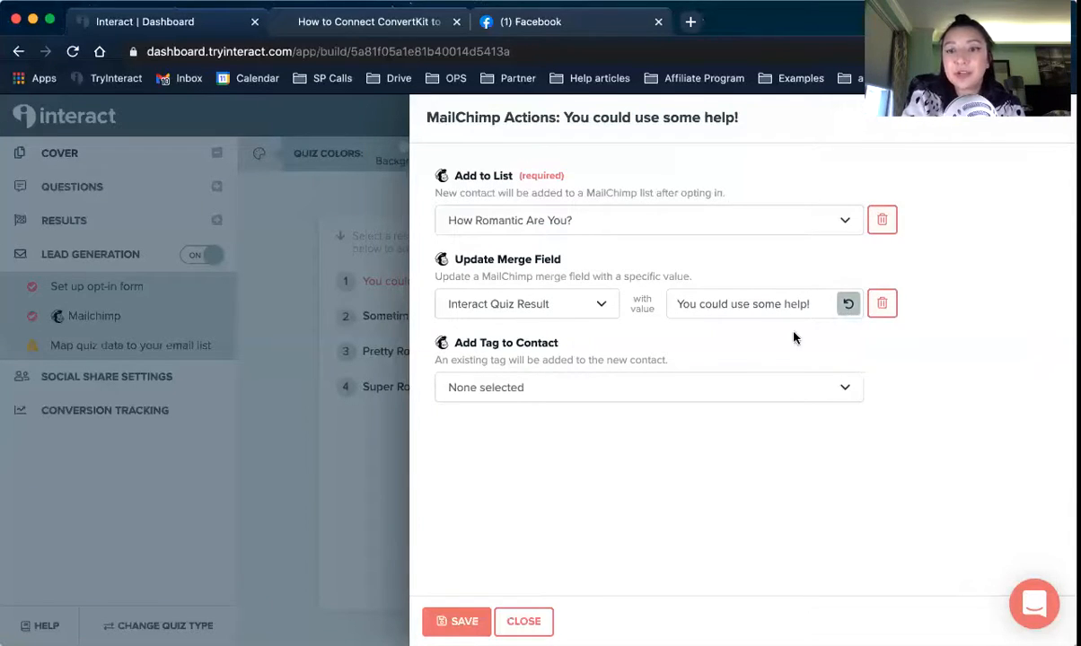
{"action": "left_click", "coordinate": [803, 306]}
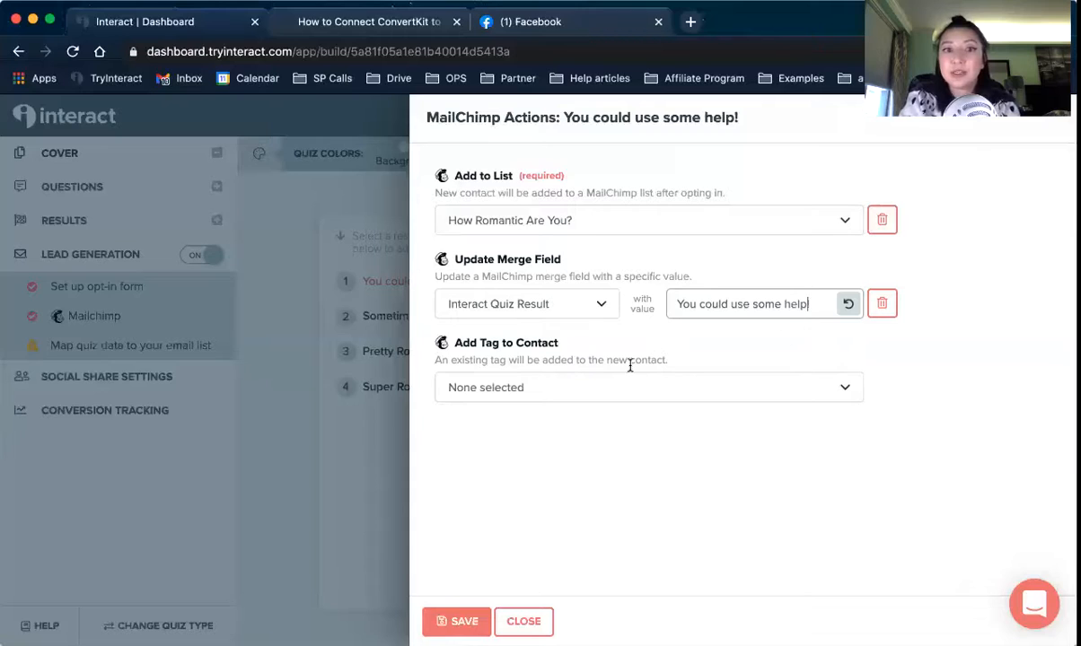
{"action": "key", "text": "BackSpace"}
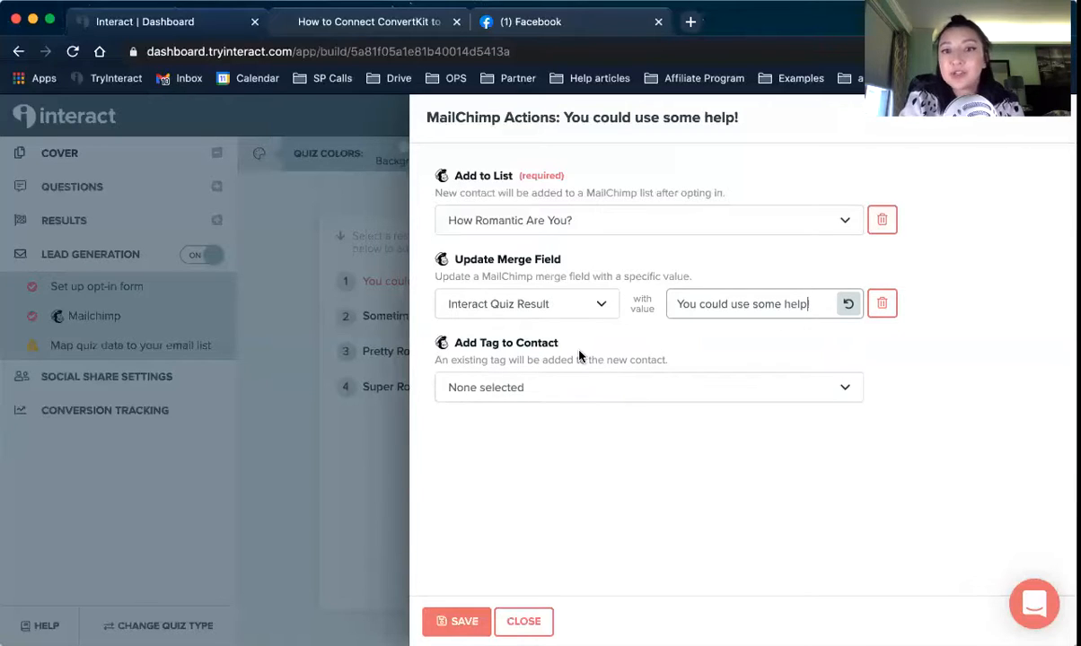
{"action": "left_click", "coordinate": [687, 351]}
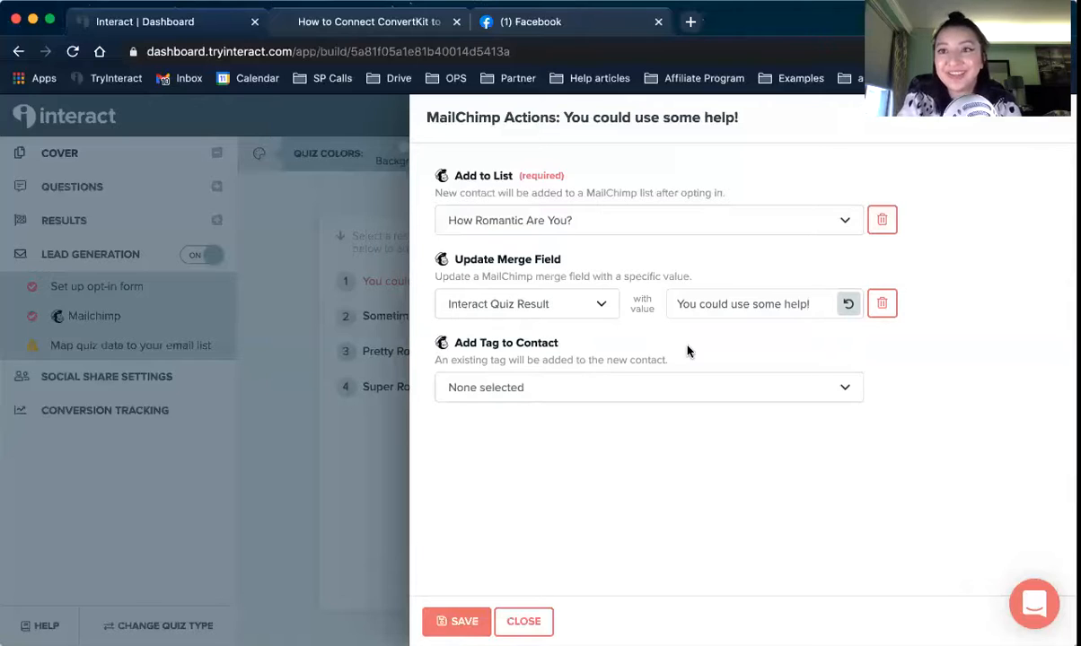
Check the tags available for the contact without choosing one, and save the Mailchimp actions for this result
{"action": "left_click", "coordinate": [699, 401]}
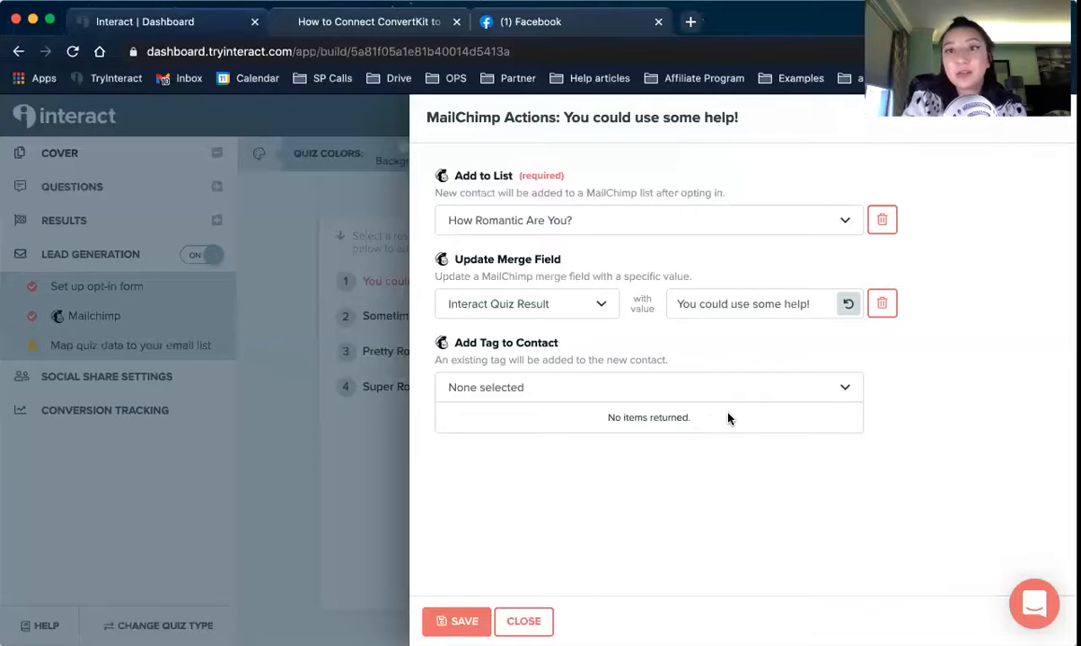
{"action": "left_click", "coordinate": [557, 503]}
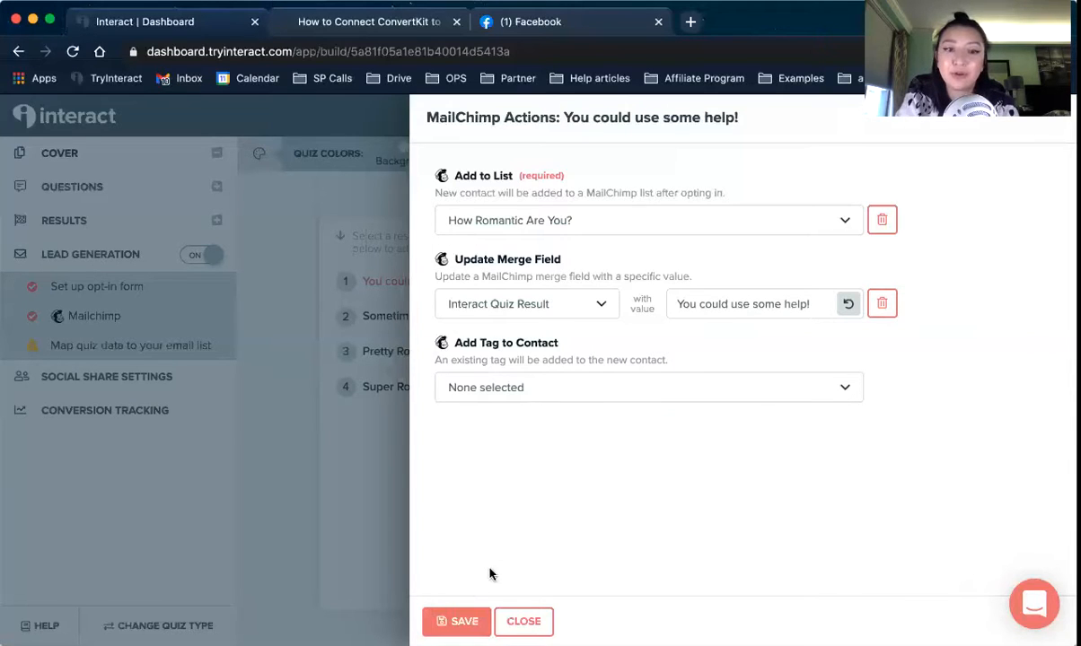
{"action": "left_click", "coordinate": [467, 620]}
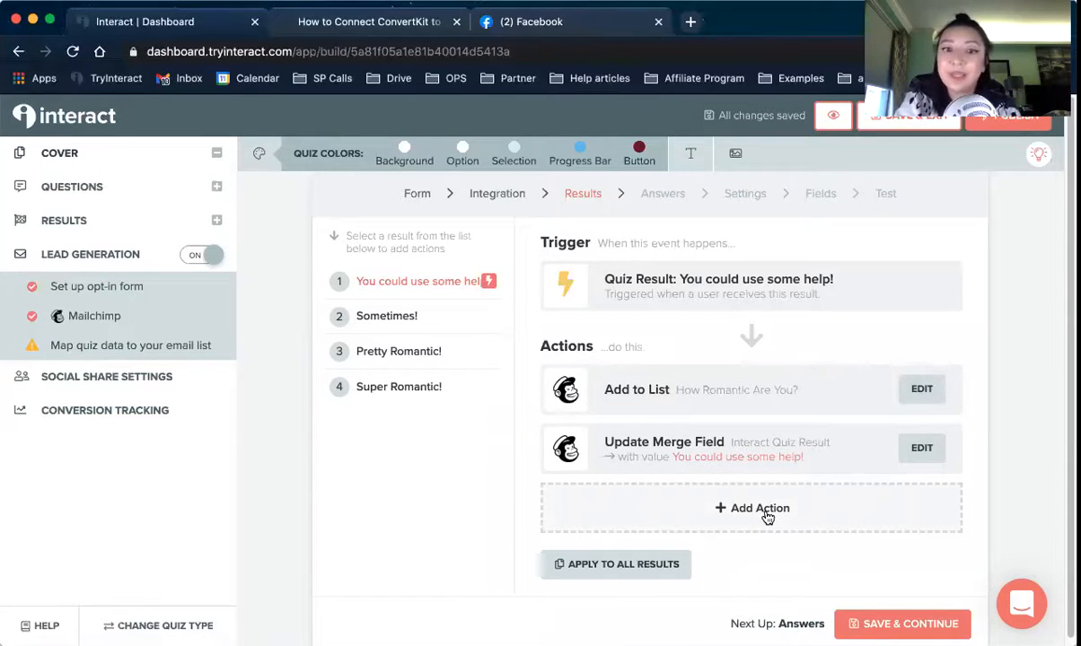
View the Mailchimp action options for the "Sometimes!" result and leave them without selecting anything
{"action": "left_click", "coordinate": [658, 579]}
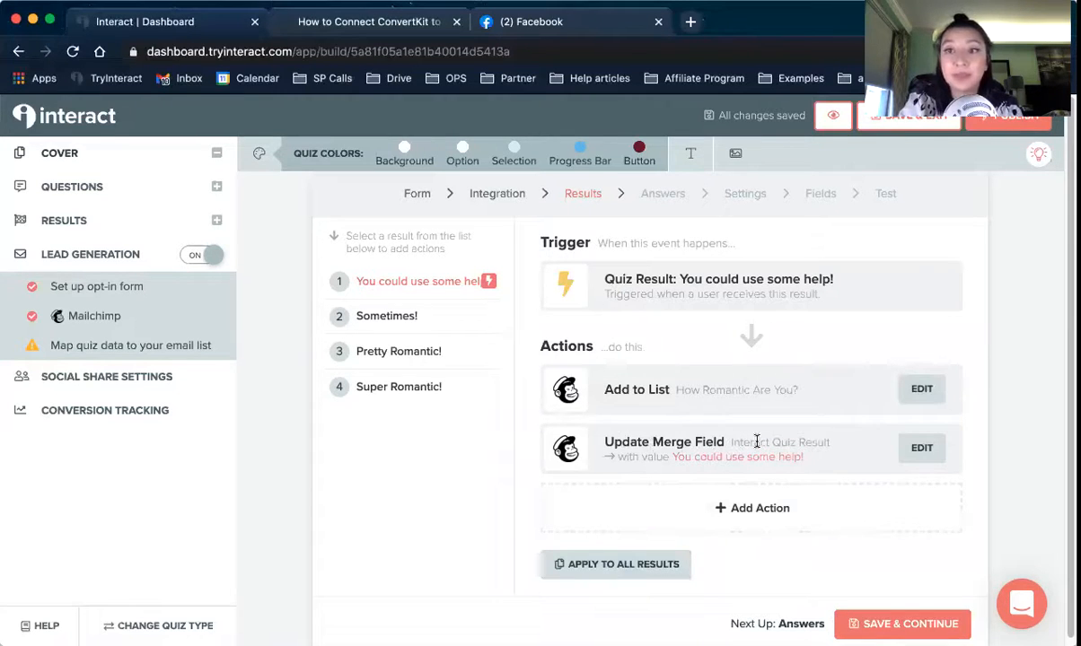
{"action": "left_click", "coordinate": [446, 312]}
{"action": "left_click", "coordinate": [594, 390]}
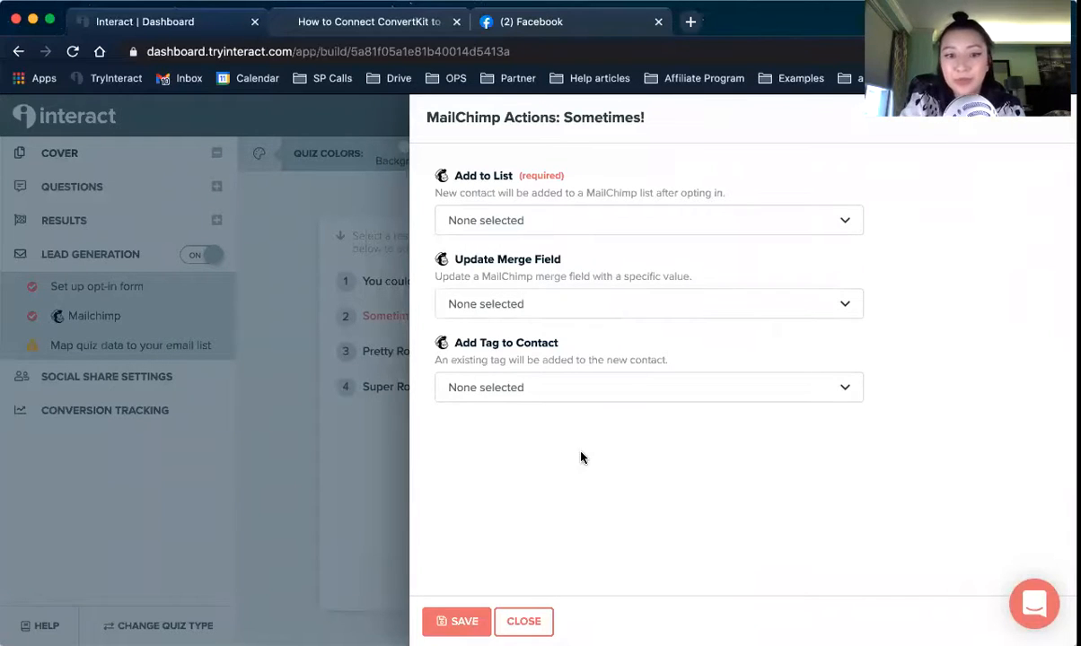
{"action": "left_click", "coordinate": [457, 621]}
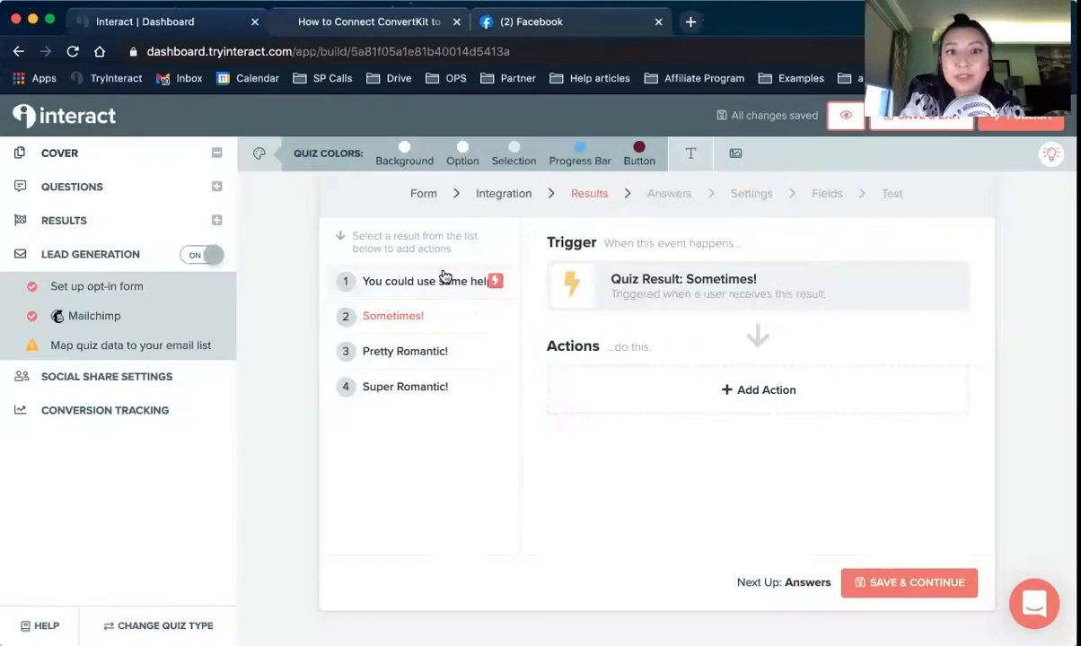
Apply the Mailchimp actions of the "You could use some help!" result to all other quiz results, confirming the overwrite
{"action": "left_click", "coordinate": [446, 281]}
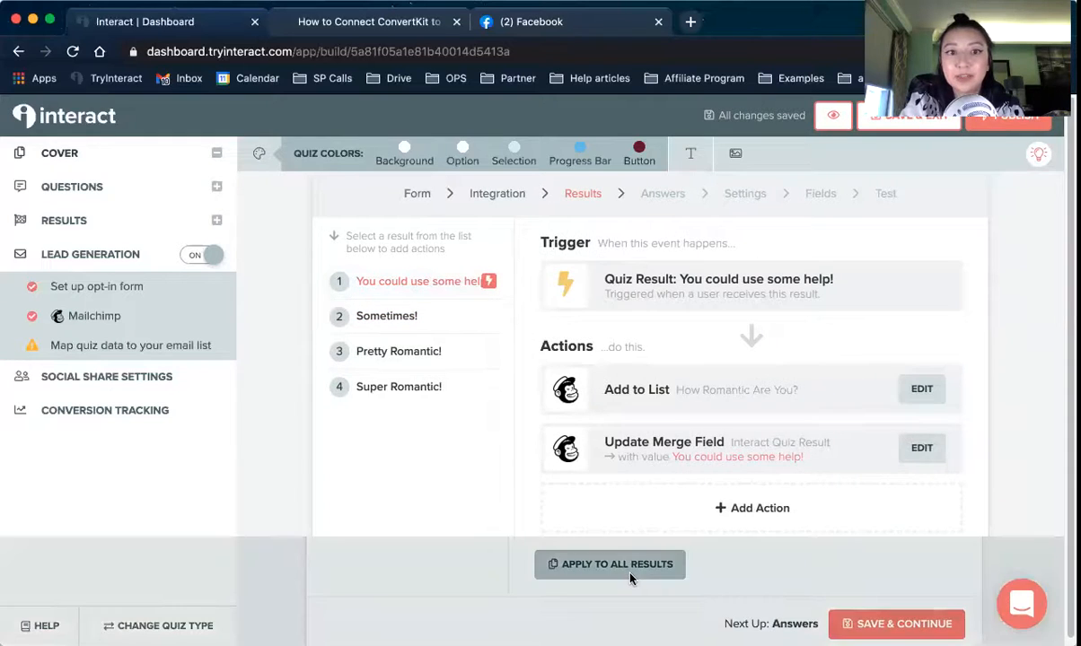
{"action": "left_click", "coordinate": [624, 566]}
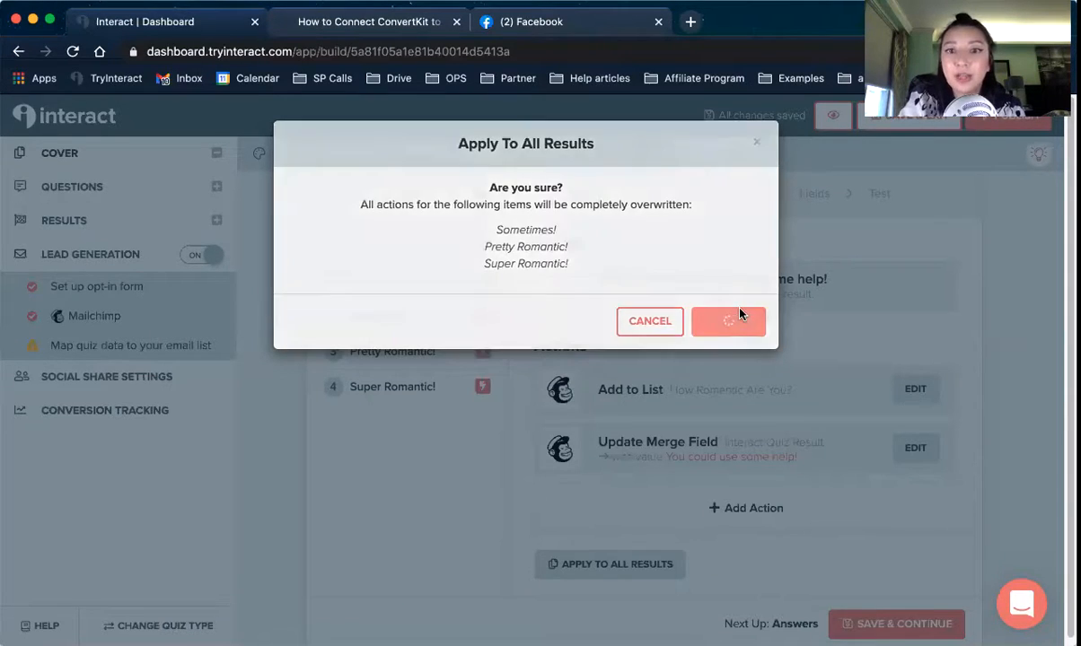
{"action": "left_click", "coordinate": [729, 321]}
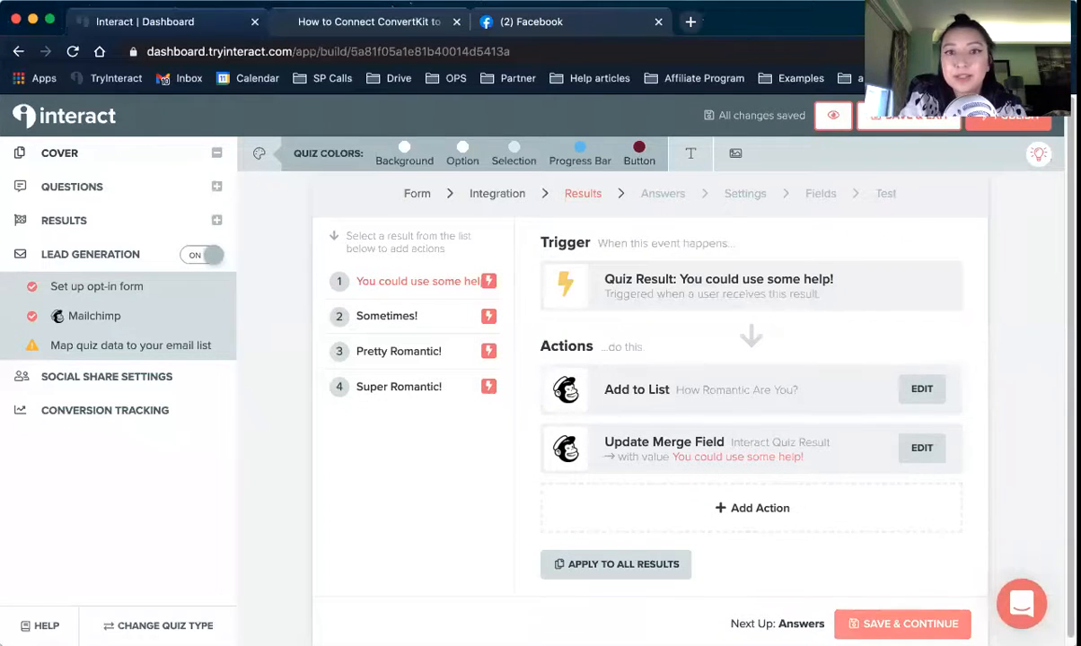
Save the result actions, continue to the answer mapping stage, and look through the quiz questions and their answers
{"action": "left_click", "coordinate": [902, 624]}
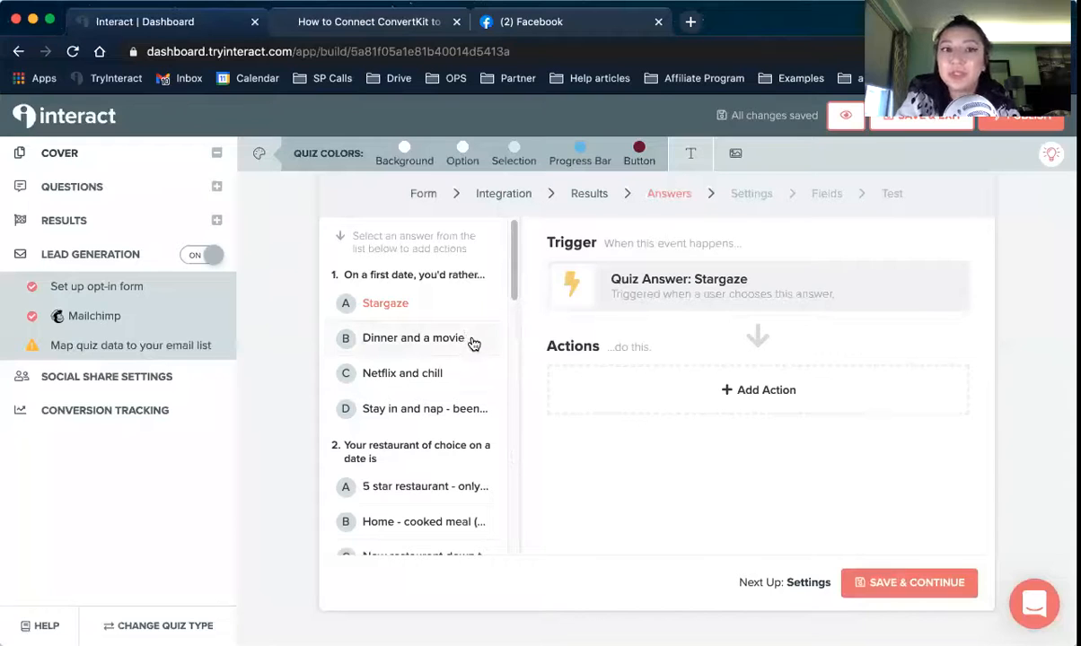
{"action": "scroll", "coordinate": [473, 344], "scroll_direction": "down", "scroll_amount": 5}
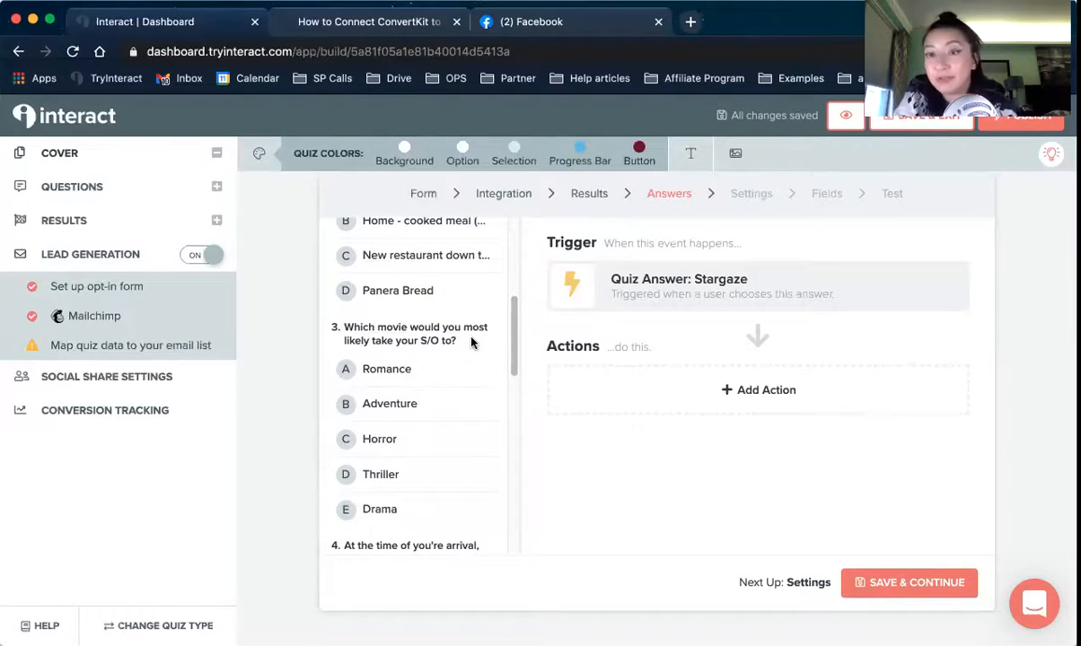
{"action": "scroll", "coordinate": [471, 342], "scroll_direction": "up", "scroll_amount": 5}
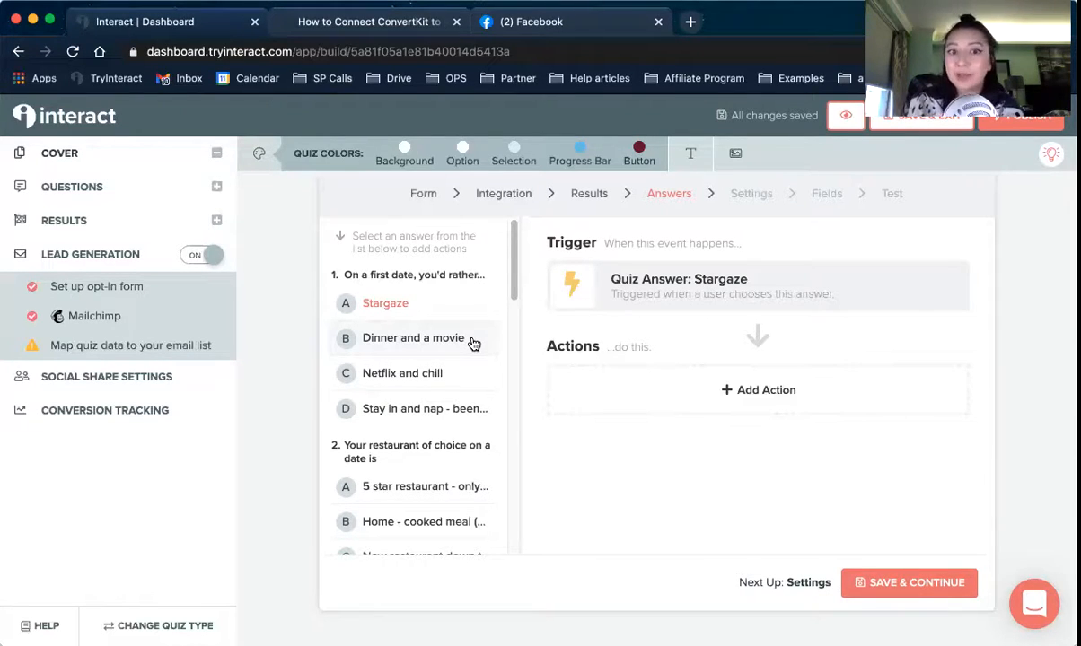
{"action": "scroll", "coordinate": [473, 344], "scroll_direction": "down", "scroll_amount": 10}
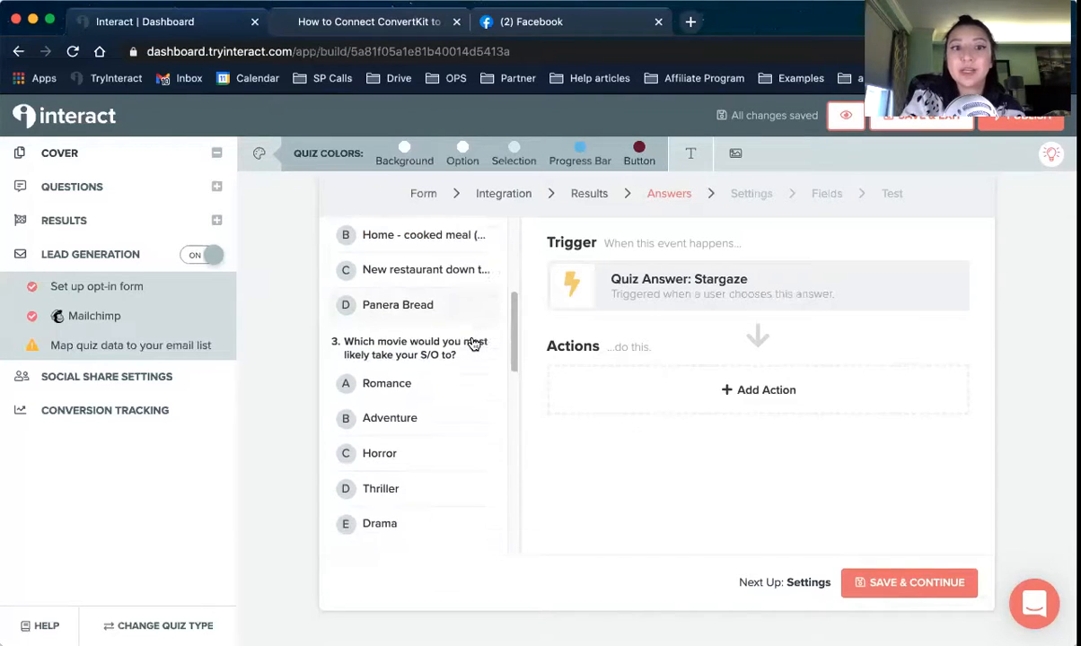
{"action": "scroll", "coordinate": [473, 344], "scroll_direction": "down", "scroll_amount": 3}
{"action": "scroll", "coordinate": [473, 344], "scroll_direction": "up", "scroll_amount": 5}
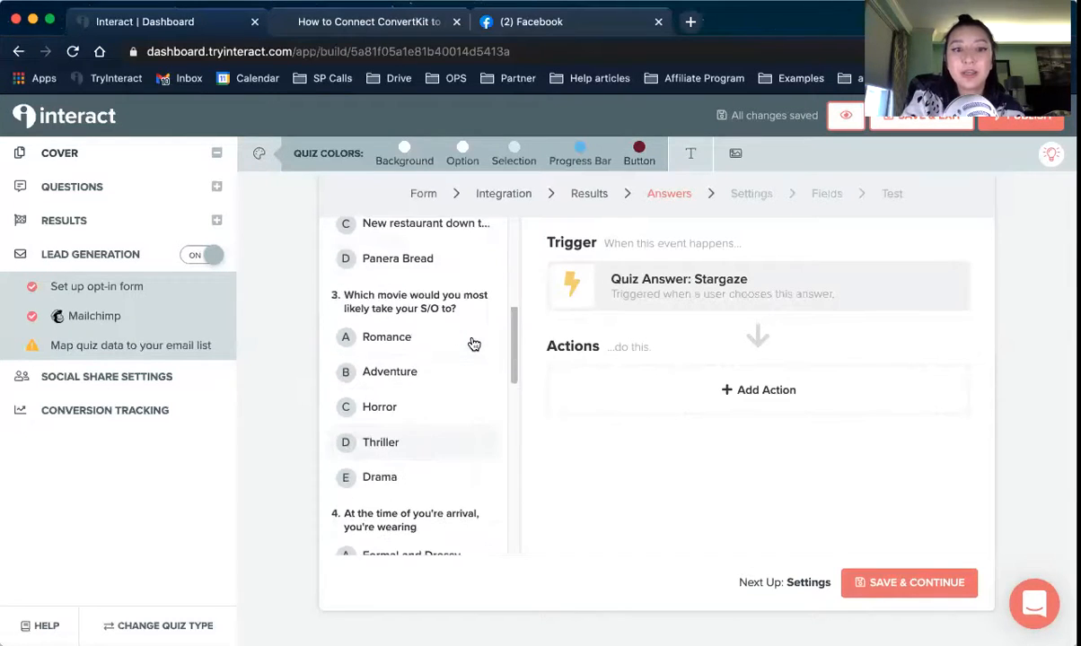
{"action": "scroll", "coordinate": [473, 344], "scroll_direction": "down", "scroll_amount": 1}
{"action": "scroll", "coordinate": [474, 344], "scroll_direction": "up", "scroll_amount": 1}
{"action": "scroll", "coordinate": [473, 344], "scroll_direction": "up", "scroll_amount": 8}
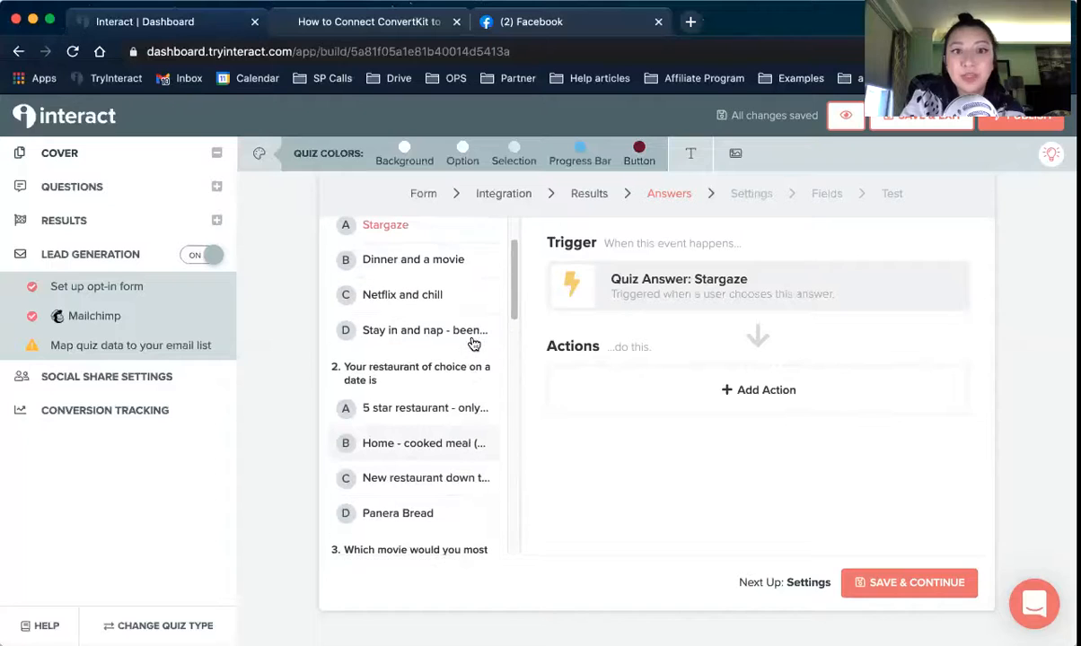
{"action": "scroll", "coordinate": [473, 344], "scroll_direction": "down", "scroll_amount": 12}
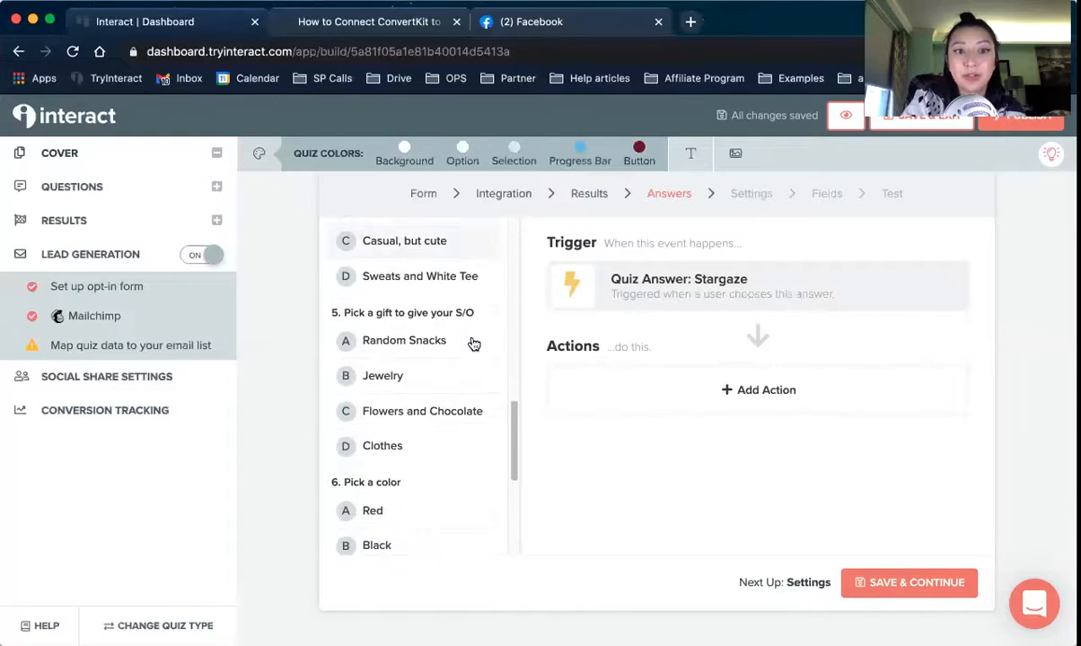
For the "Random Snacks" answer of question 5, add a Mailchimp action with Add to List set to "How Romantic Are You?"
{"action": "left_click", "coordinate": [418, 342]}
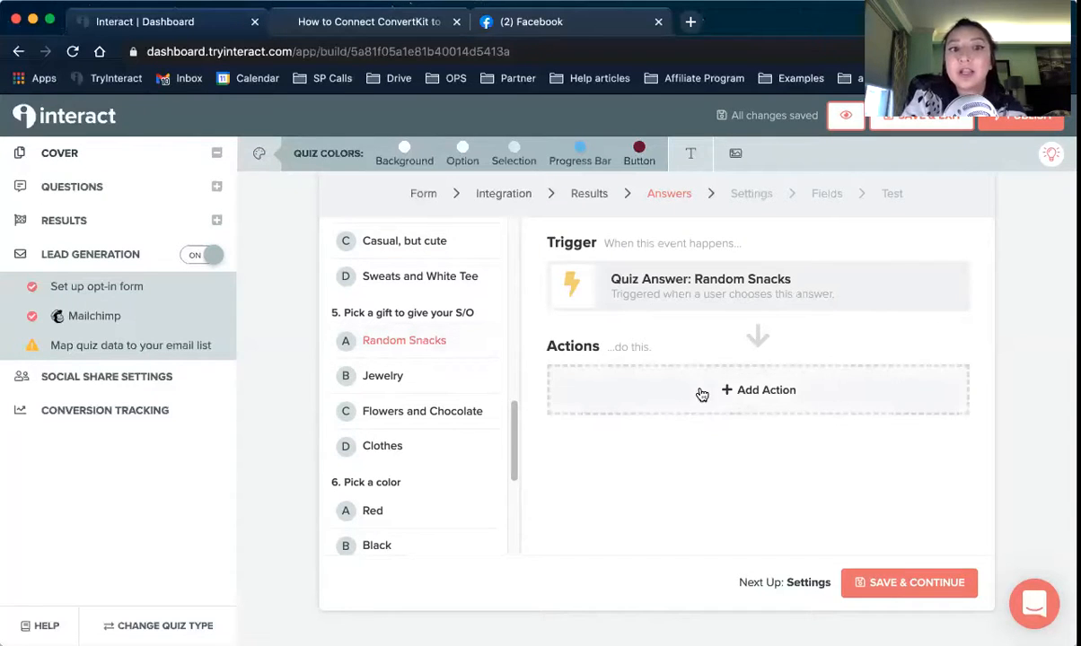
{"action": "left_click", "coordinate": [751, 414]}
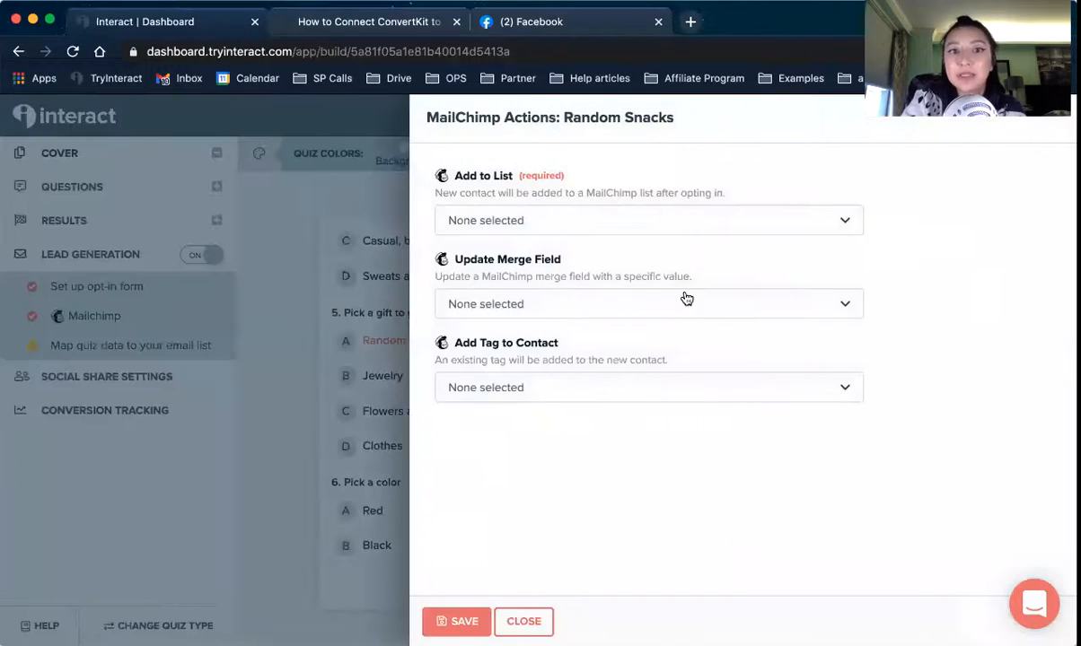
{"action": "left_click", "coordinate": [685, 230]}
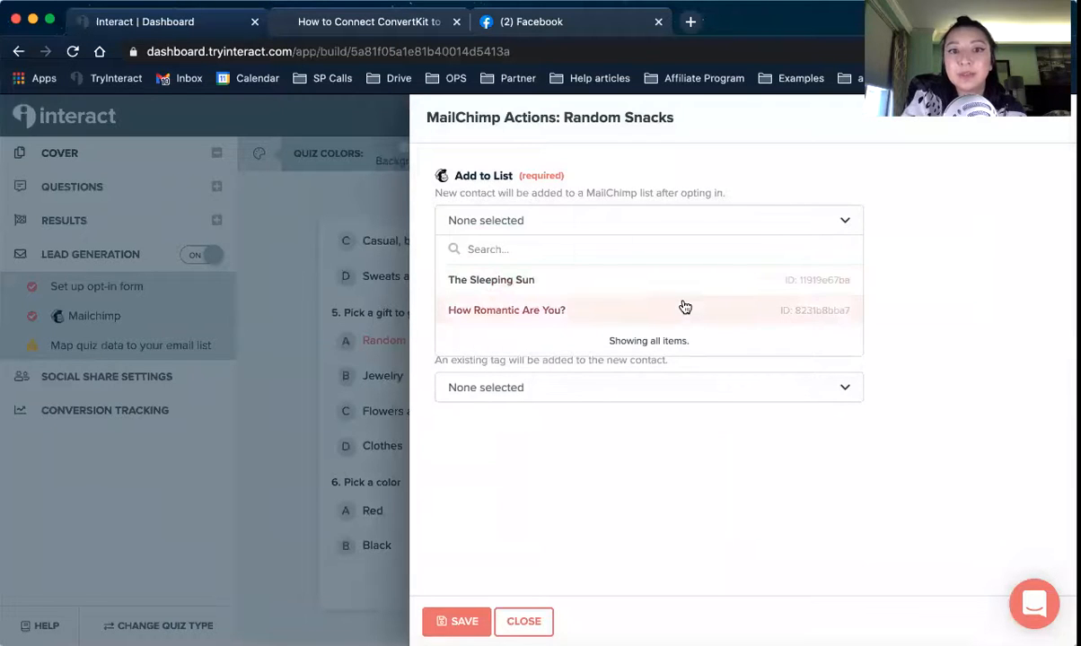
{"action": "left_click", "coordinate": [683, 308]}
Check the available tags and merge fields for "Random Snacks" without choosing any, and save its Mailchimp actions
{"action": "left_click", "coordinate": [692, 398]}
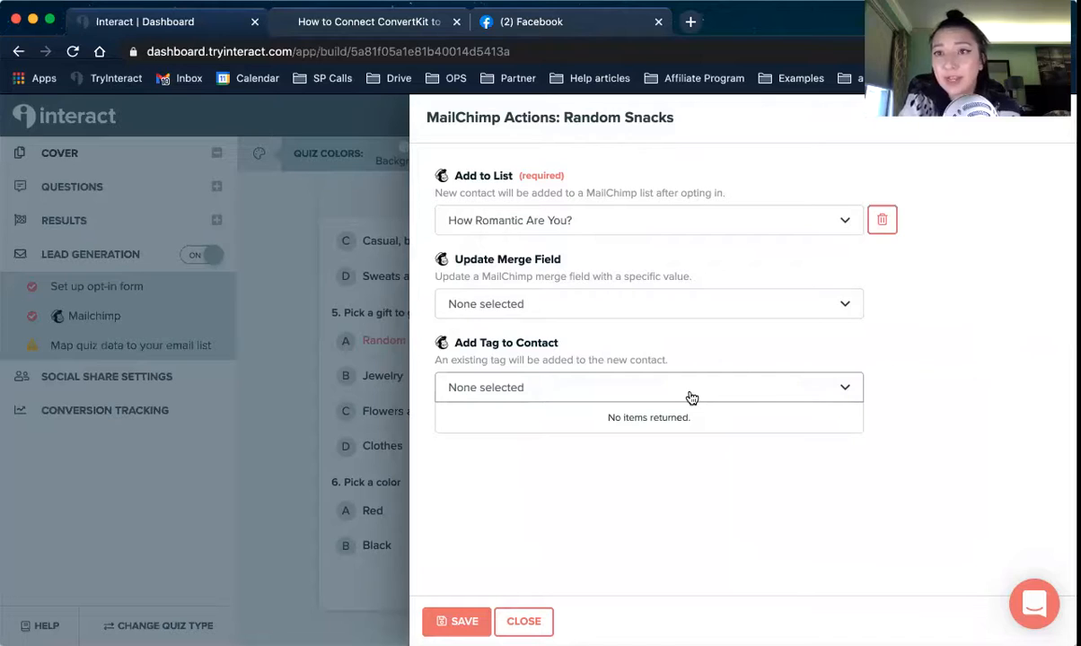
{"action": "left_click", "coordinate": [693, 309]}
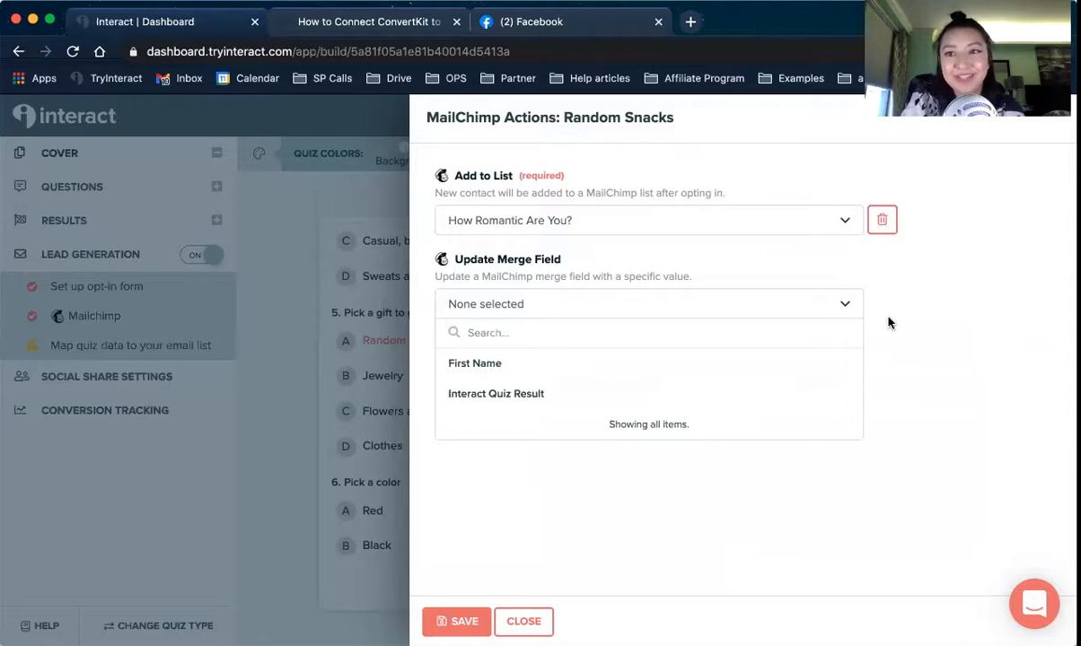
{"action": "left_click", "coordinate": [909, 334]}
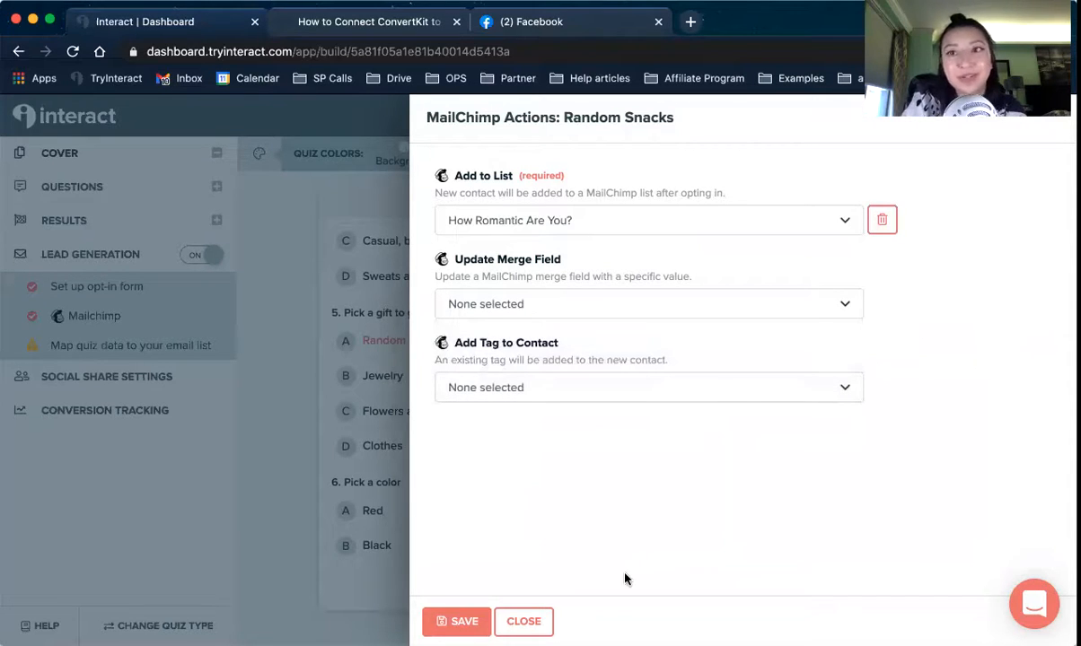
{"action": "left_click", "coordinate": [456, 622]}
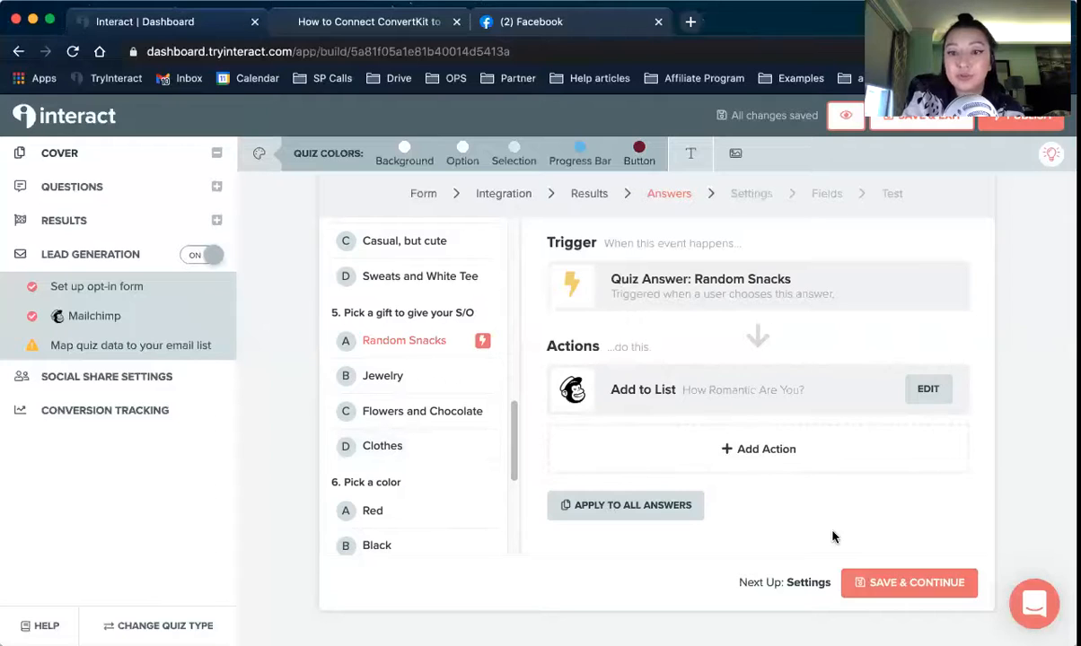
Save the answer mapping, disable double opt-in for new email leads in the MailChimp settings, and save
{"action": "left_click", "coordinate": [909, 582]}
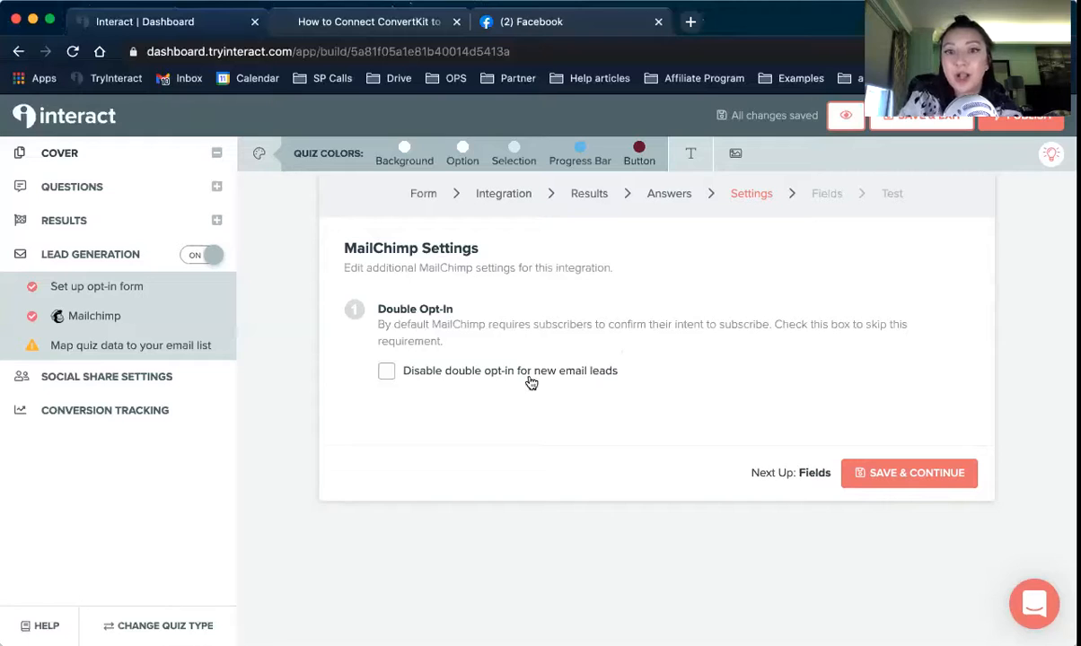
{"action": "left_click", "coordinate": [423, 384]}
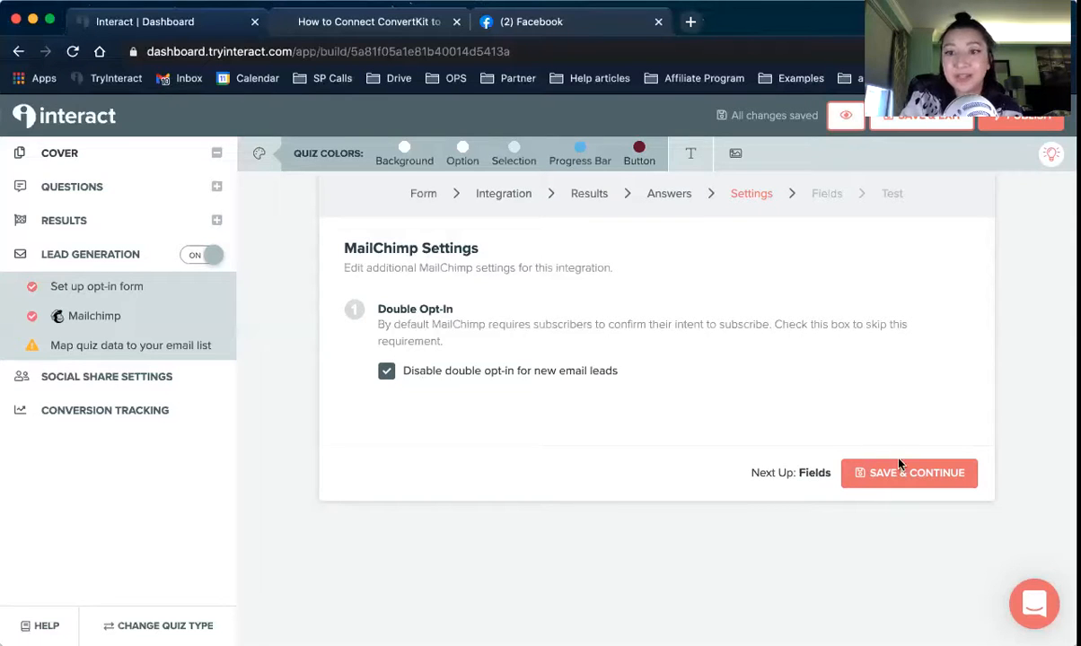
{"action": "left_click", "coordinate": [907, 484]}
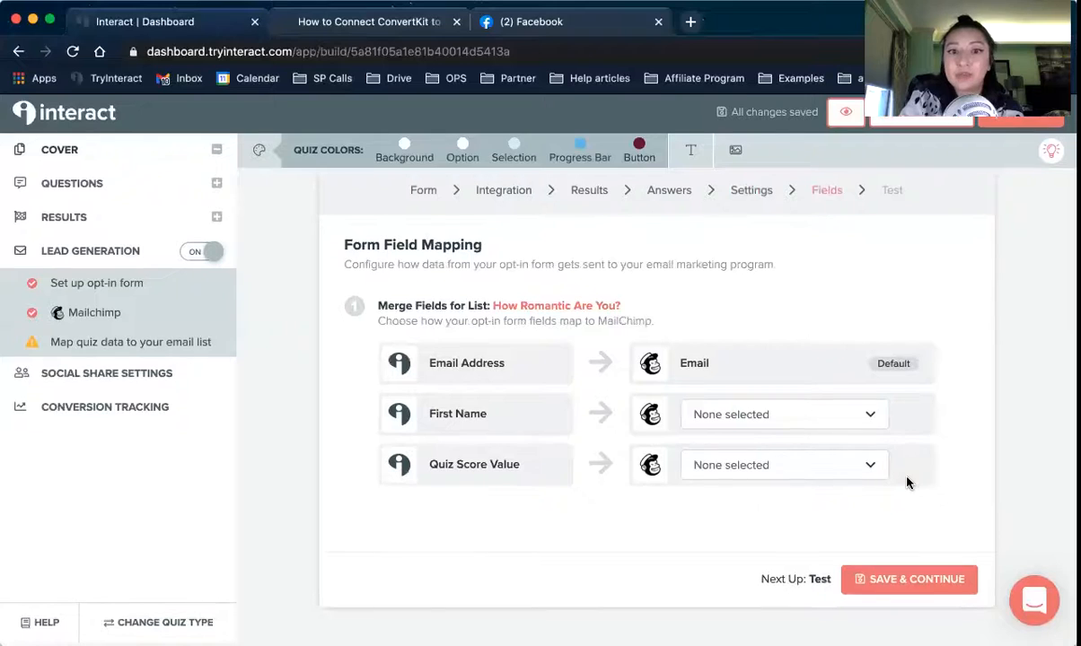
Map the First Name form field to First Name and Quiz Score Value to Interact Quiz Result, and save the field mapping
{"action": "left_click", "coordinate": [696, 429]}
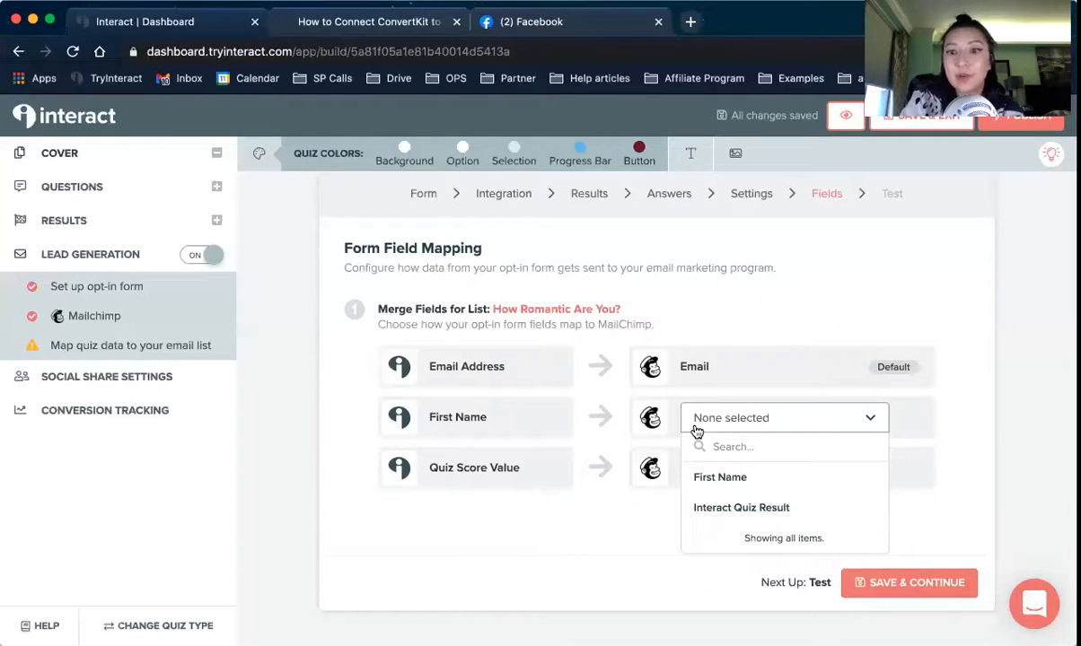
{"action": "left_click", "coordinate": [711, 483]}
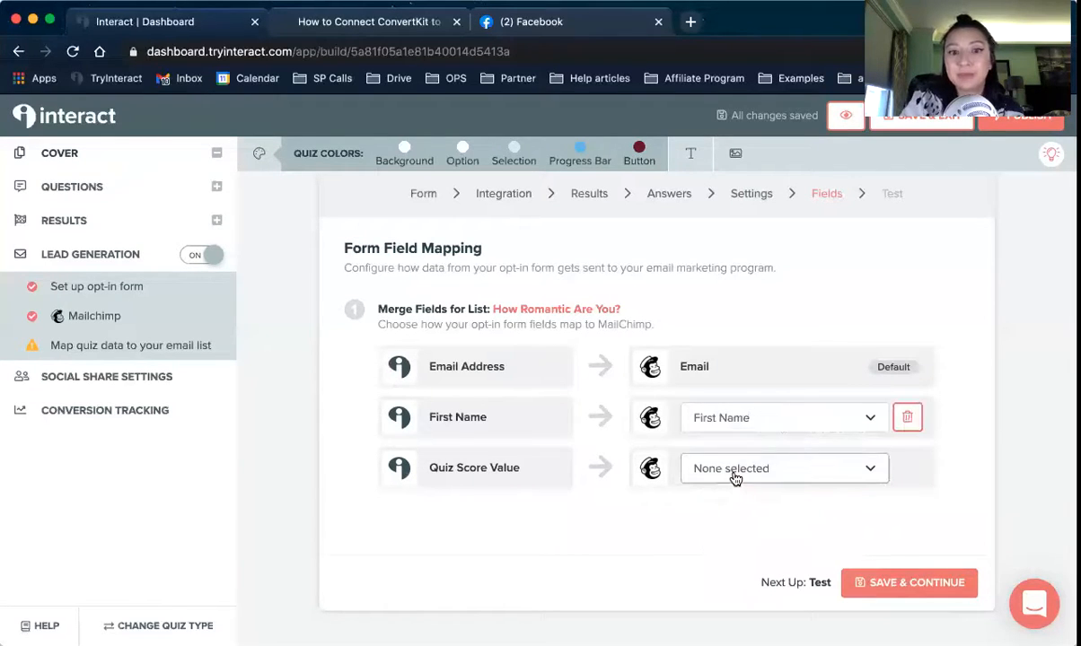
{"action": "left_click", "coordinate": [734, 479]}
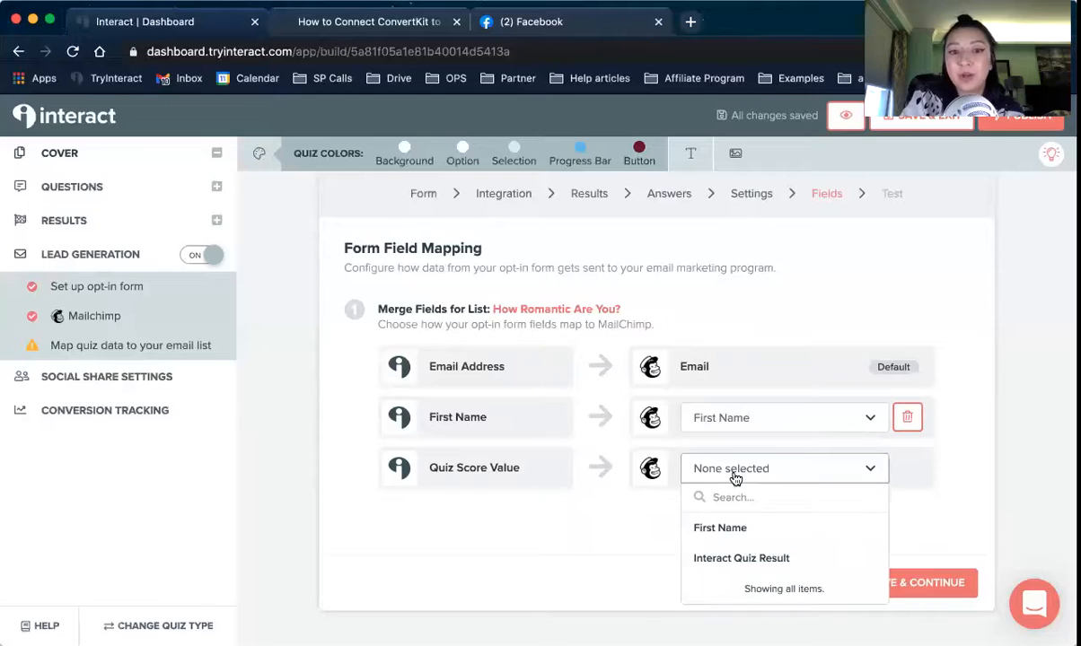
{"action": "left_click", "coordinate": [708, 562]}
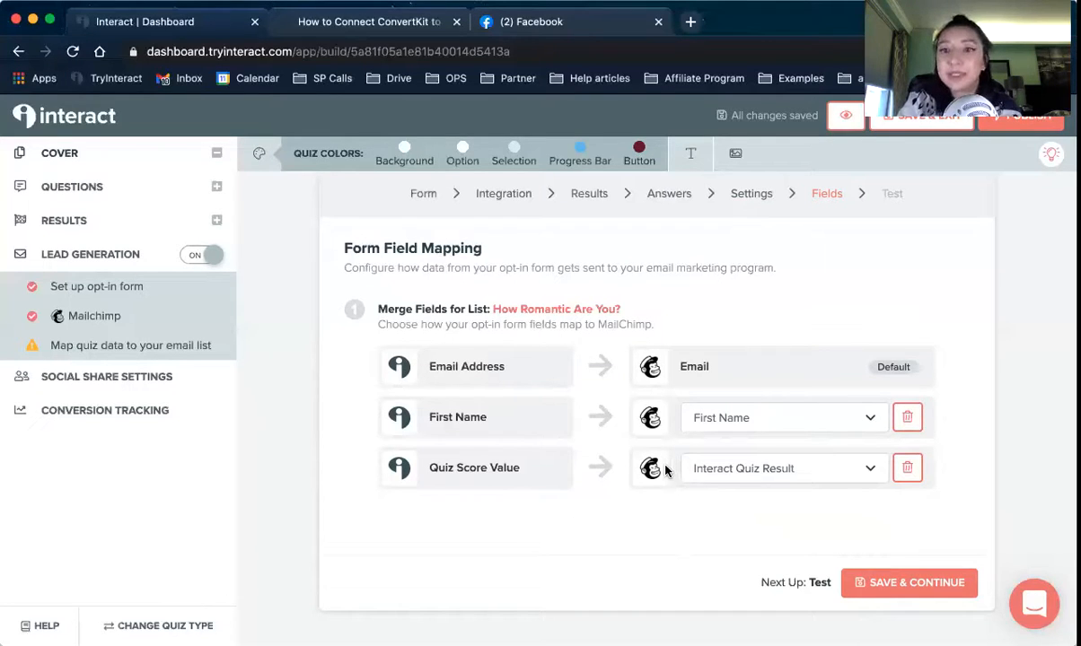
{"action": "left_click", "coordinate": [893, 592]}
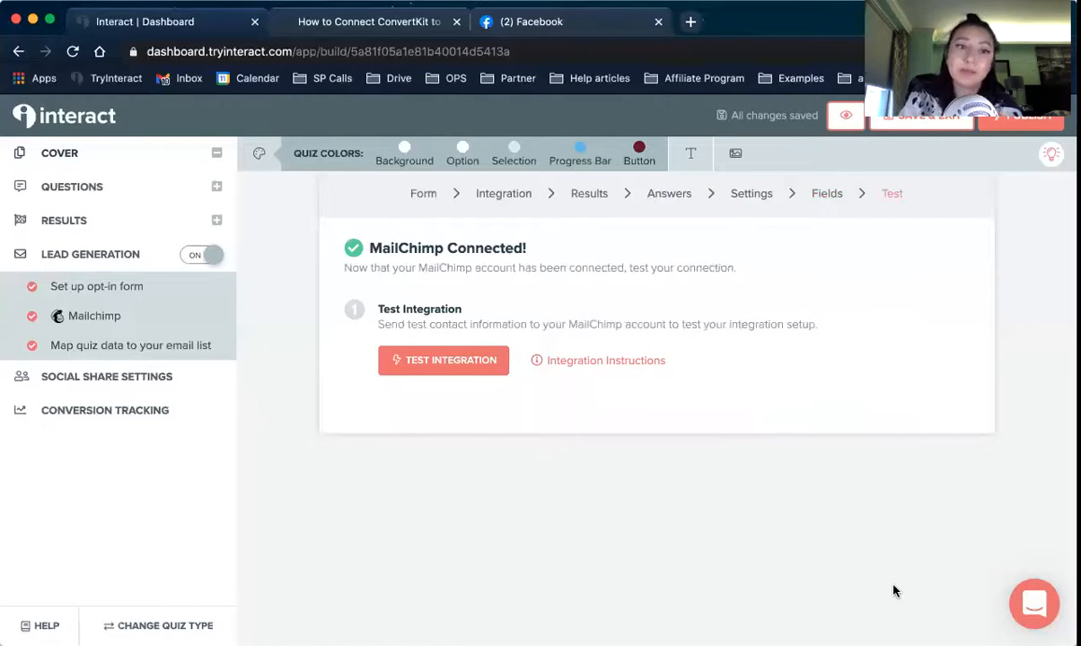
Open the integration test form and examine its email, first name and quiz result fields without changing them
{"action": "left_click", "coordinate": [452, 360]}
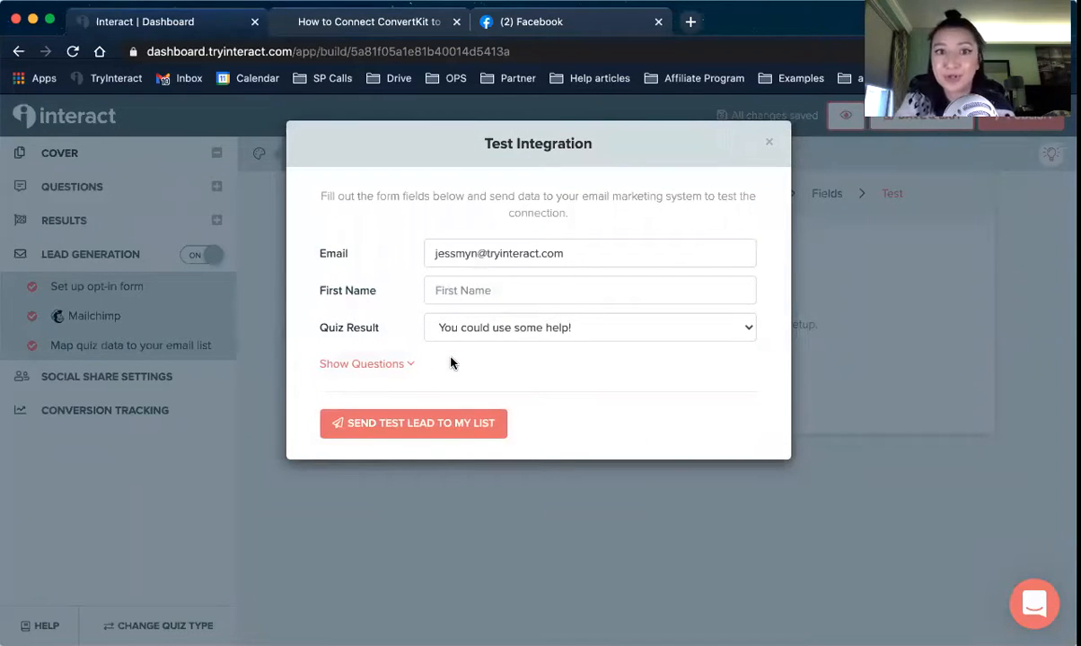
{"action": "left_click_drag", "start_coordinate": [433, 252], "coordinate": [547, 265]}
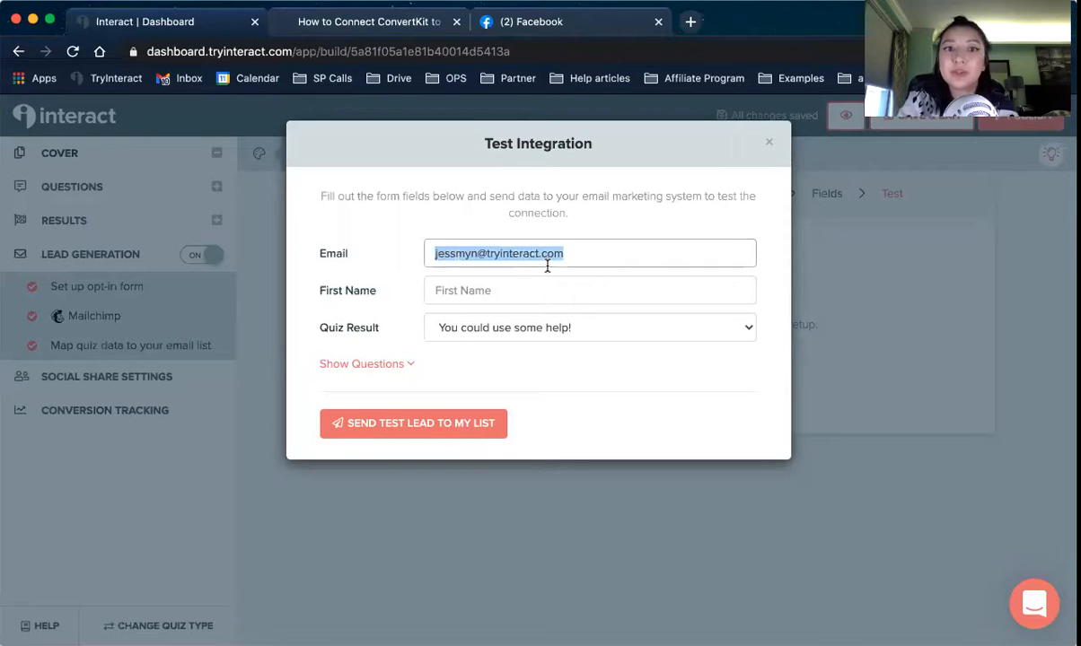
{"action": "left_click", "coordinate": [544, 285]}
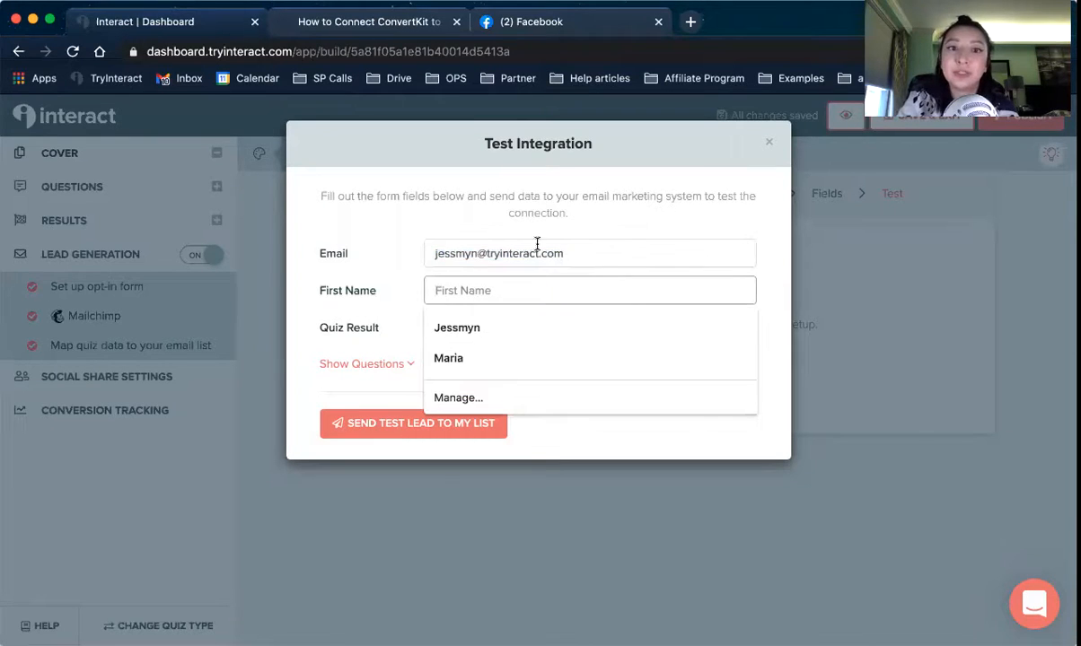
{"action": "left_click", "coordinate": [530, 327]}
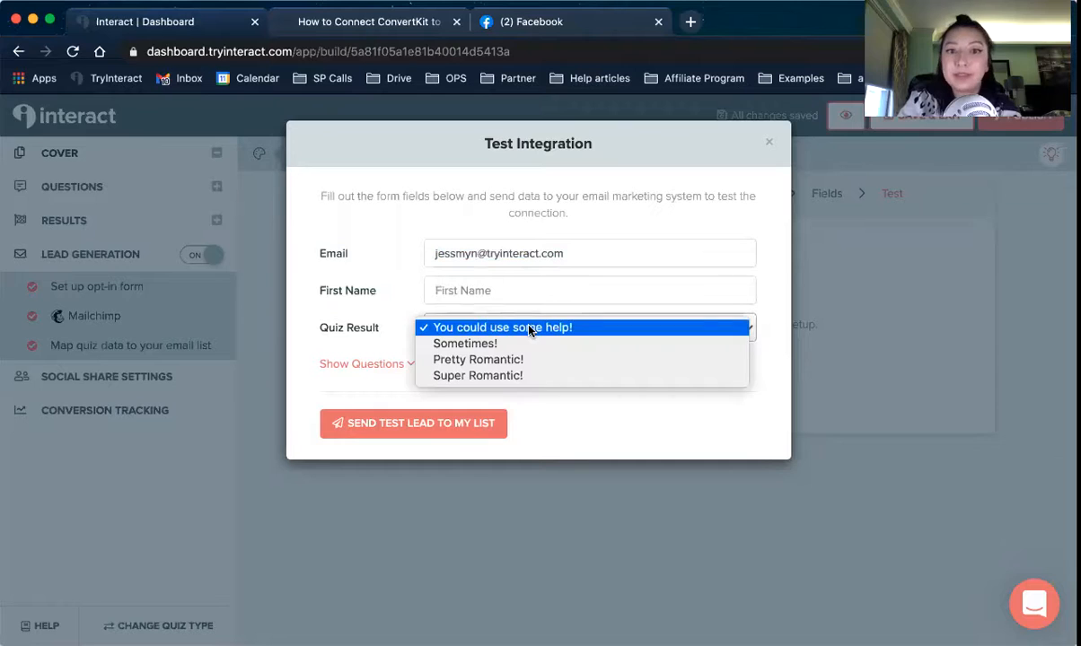
{"action": "left_click", "coordinate": [575, 432]}
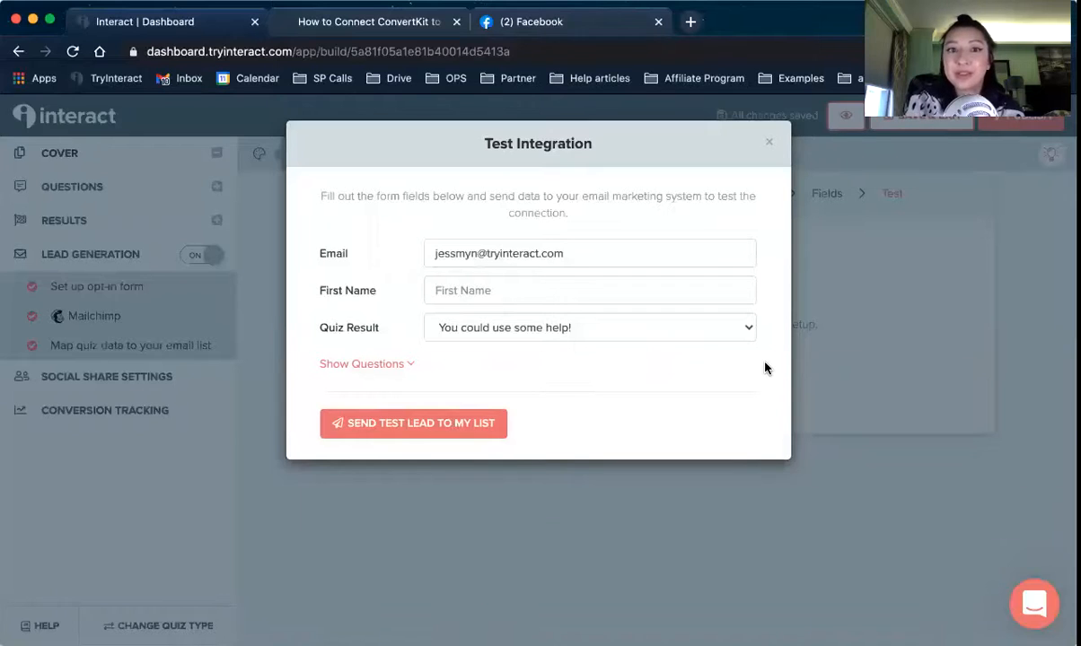
Try the suffixes +1, +2 and +3 in the test lead's email address, restore the address, and close the test form unsent
{"action": "left_click", "coordinate": [475, 257]}
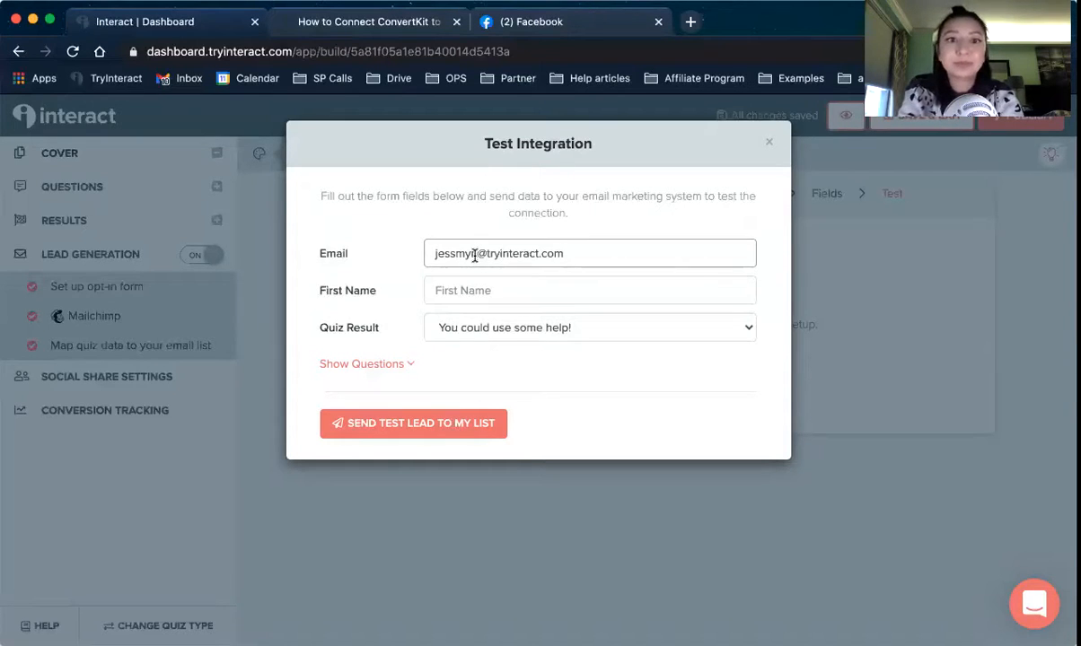
{"action": "type", "text": "+1"}
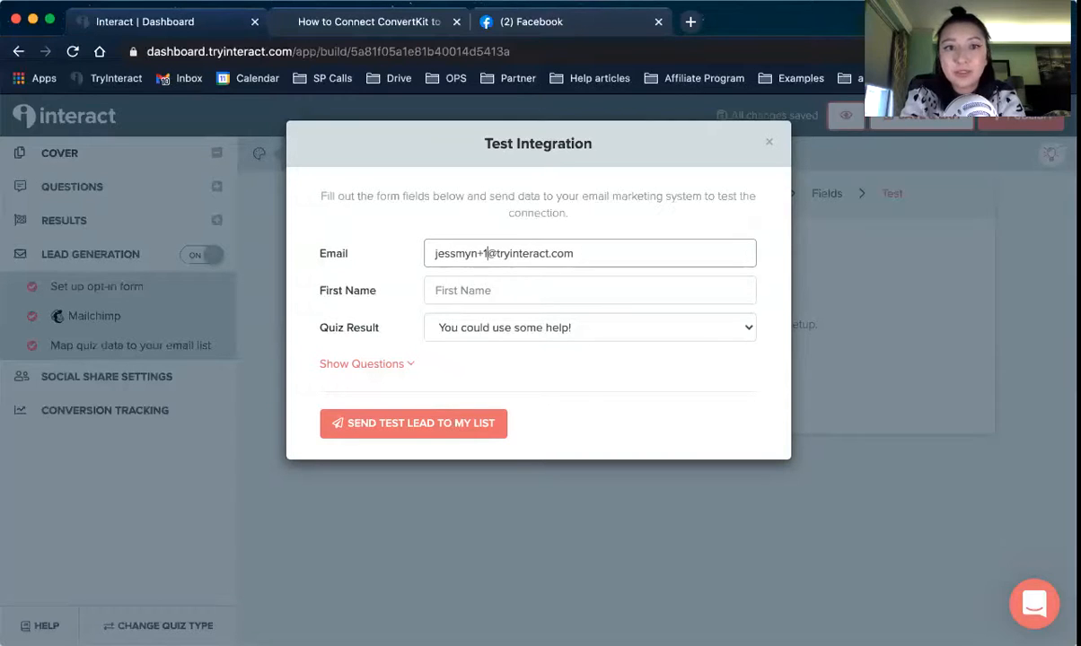
{"action": "key", "text": "BackSpace"}
{"action": "type", "text": "2"}
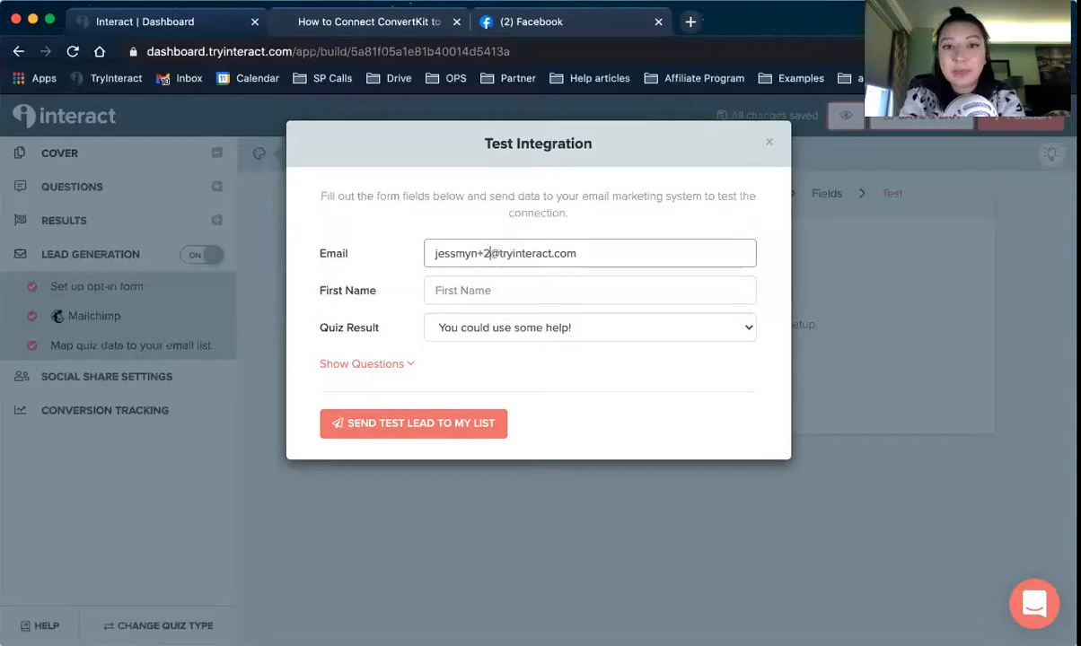
{"action": "key", "text": "BackSpace"}
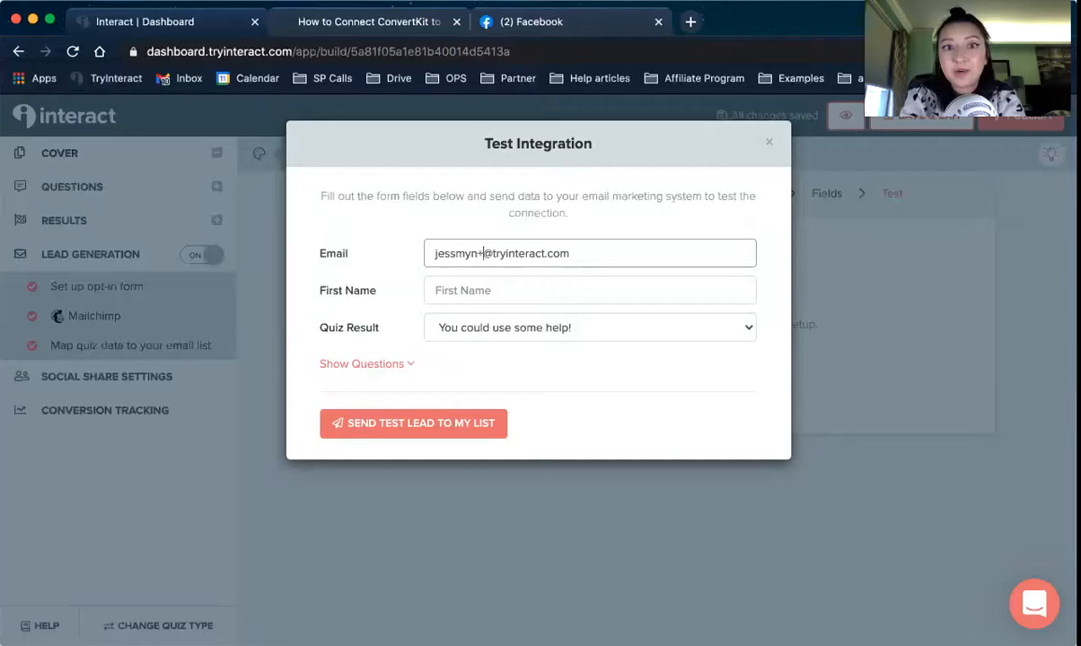
{"action": "type", "text": "3"}
{"action": "key", "text": "BackSpace"}
{"action": "key", "text": "BackSpace"}
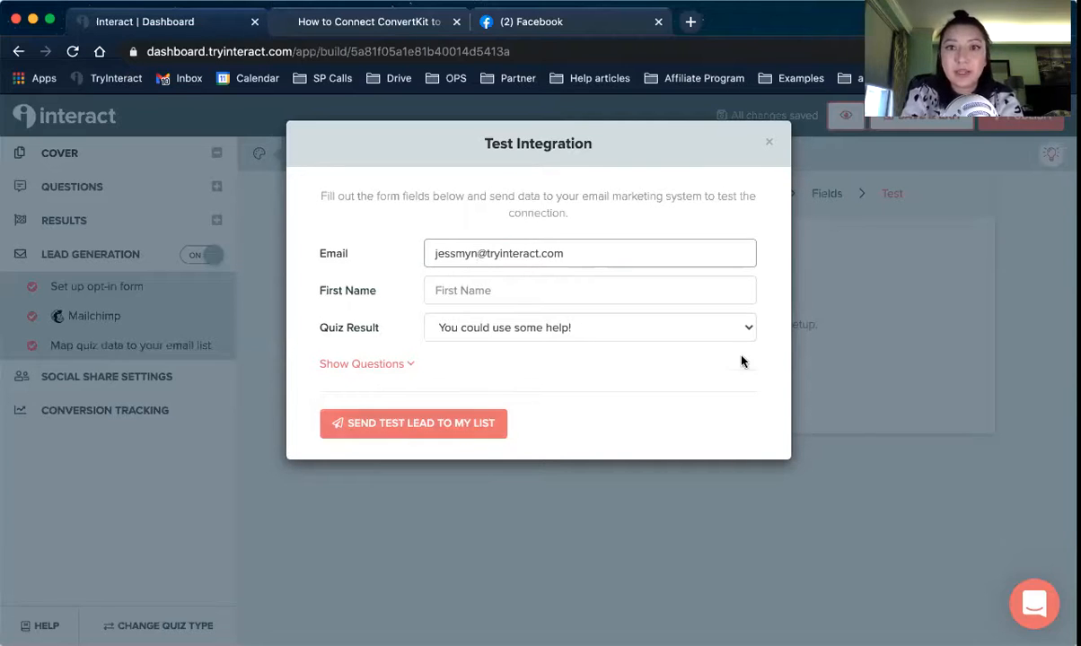
{"action": "left_click", "coordinate": [771, 147]}
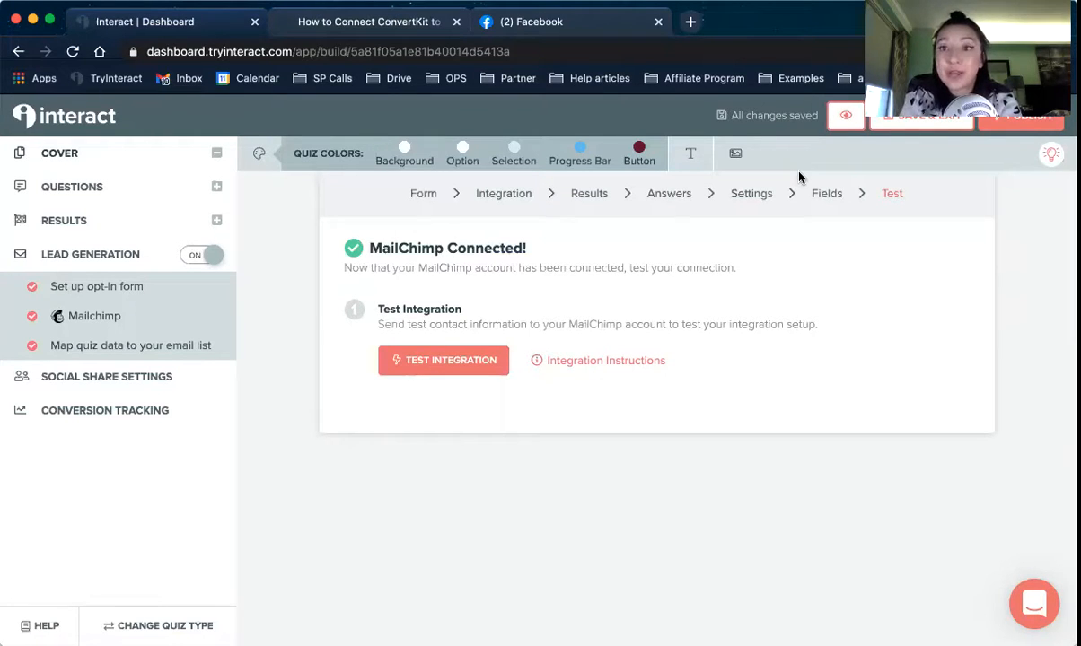
Preview the "How Romantic Are You?" quiz and close the preview
{"action": "left_click", "coordinate": [835, 125]}
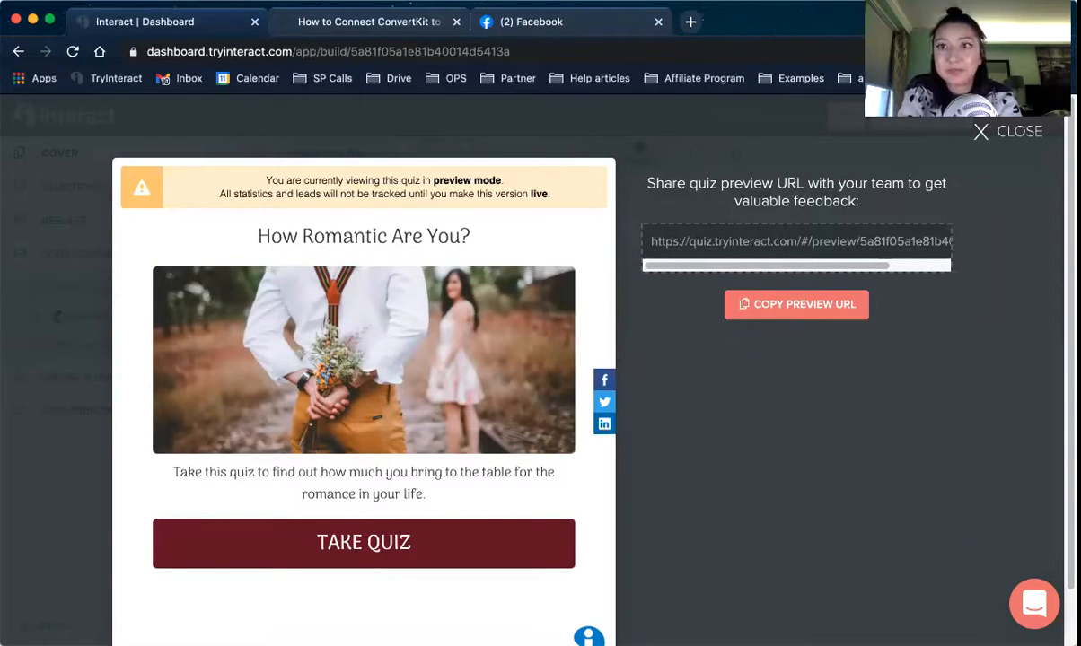
{"action": "left_click", "coordinate": [1013, 134]}
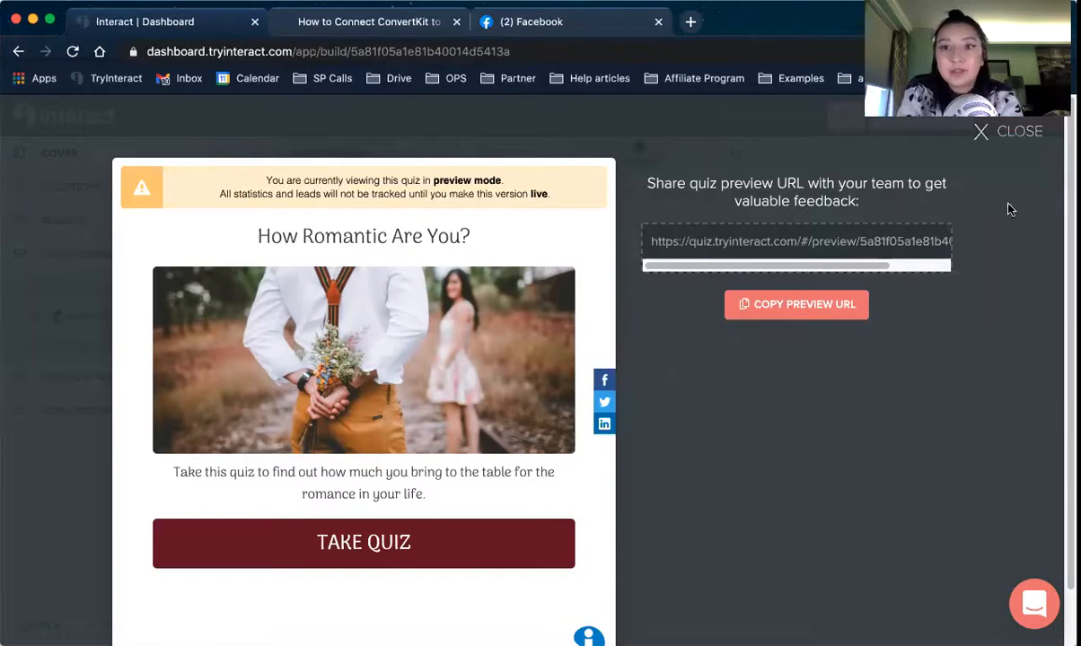